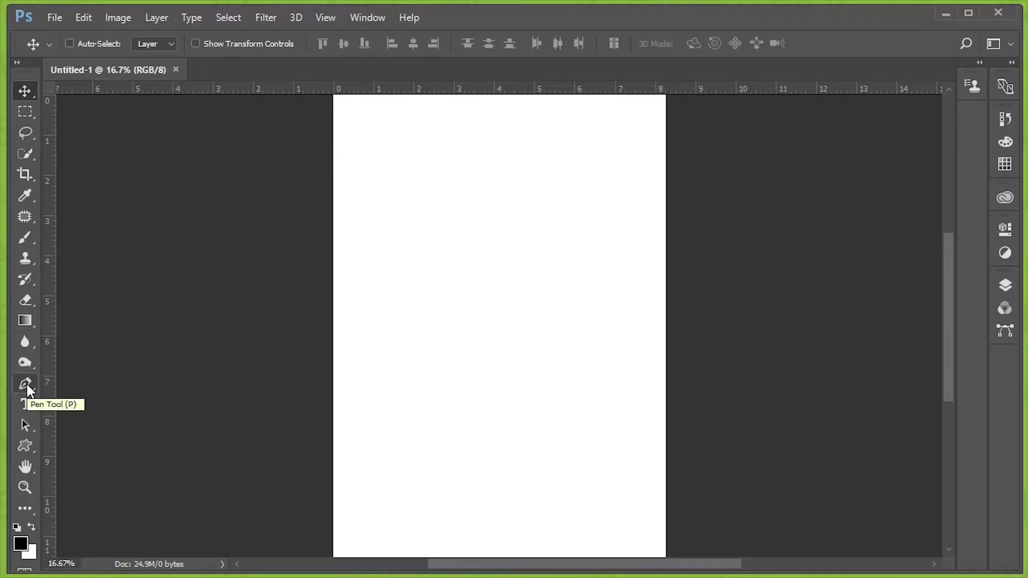
Step: Draw a two-point straight line near the top of the page with the Pen Tool
left_click(28, 388)
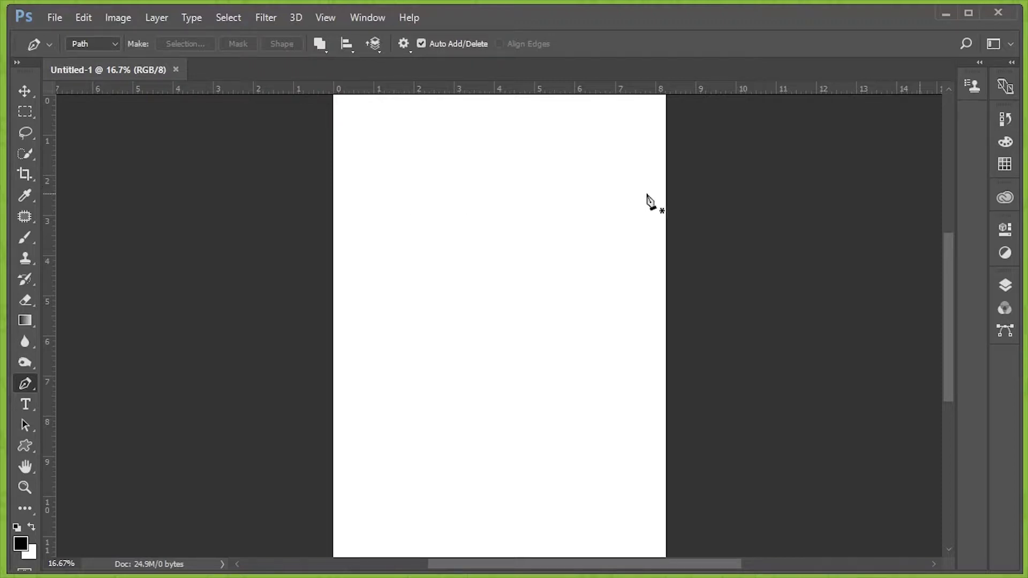
left_click(390, 190)
left_click(546, 185)
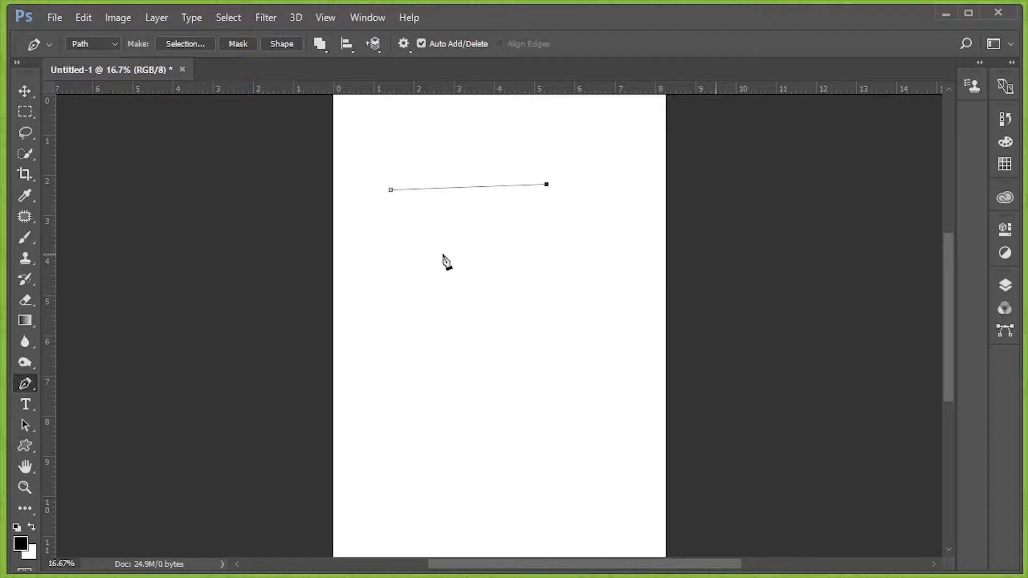
Step: Draw a five-point jagged path of straight segments below the line
left_click(394, 256)
left_click(523, 244)
left_click(569, 279)
left_click(548, 347)
left_click(488, 346)
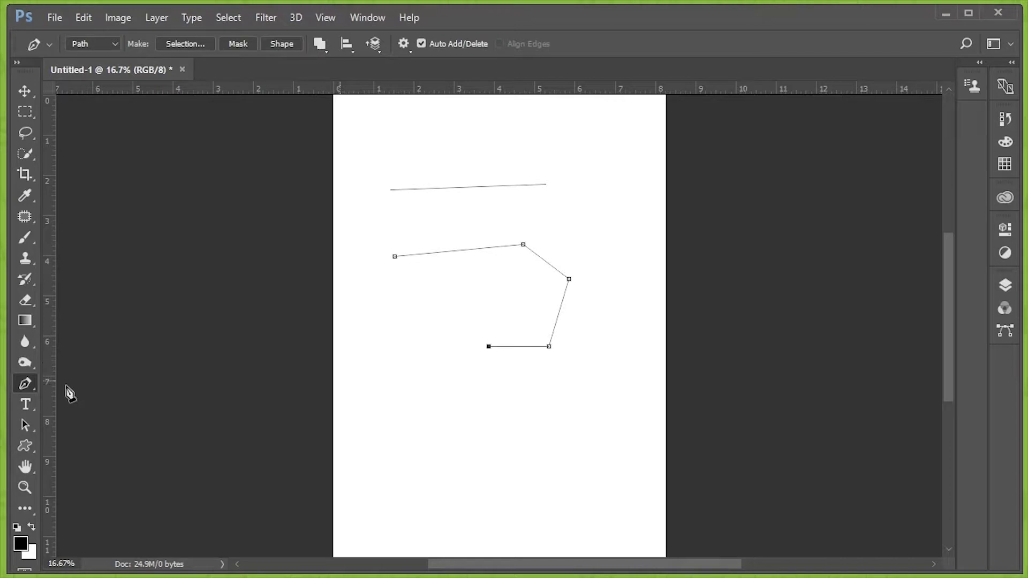
left_click(25, 90)
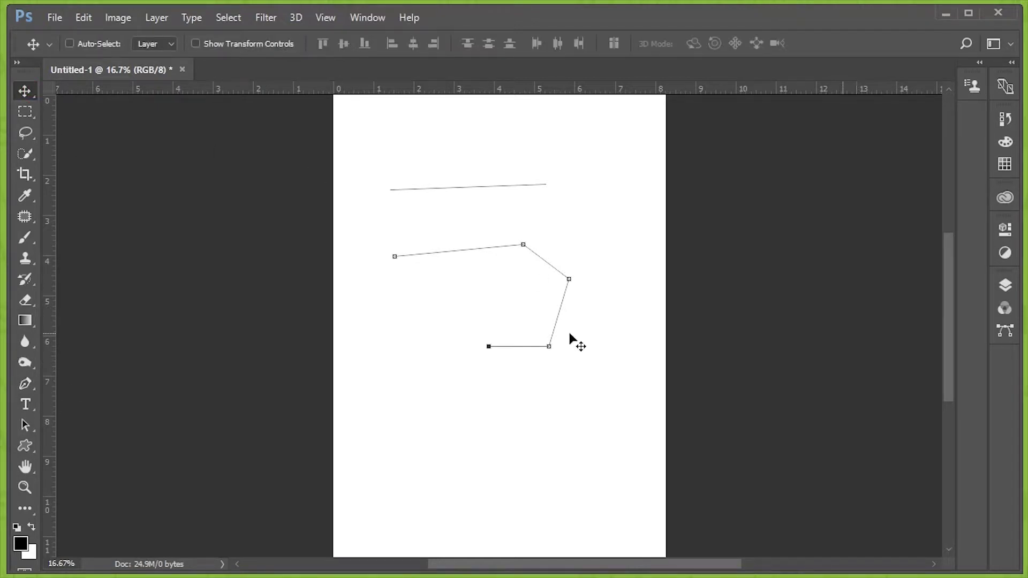
scroll(516, 400, "up", 2)
scroll(516, 400, "up", 1)
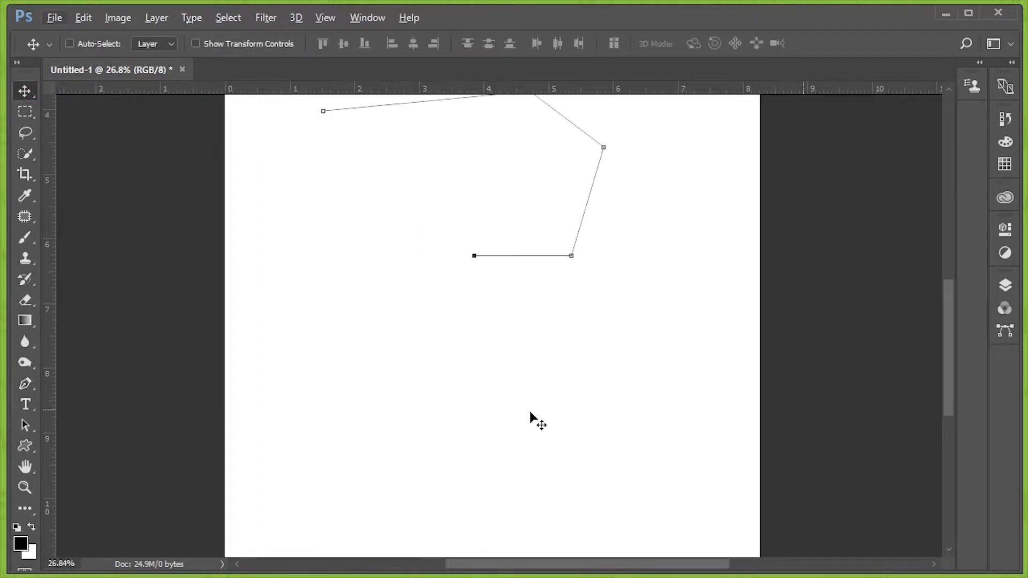
scroll(531, 417, "down", 3)
scroll(531, 375, "up", 1)
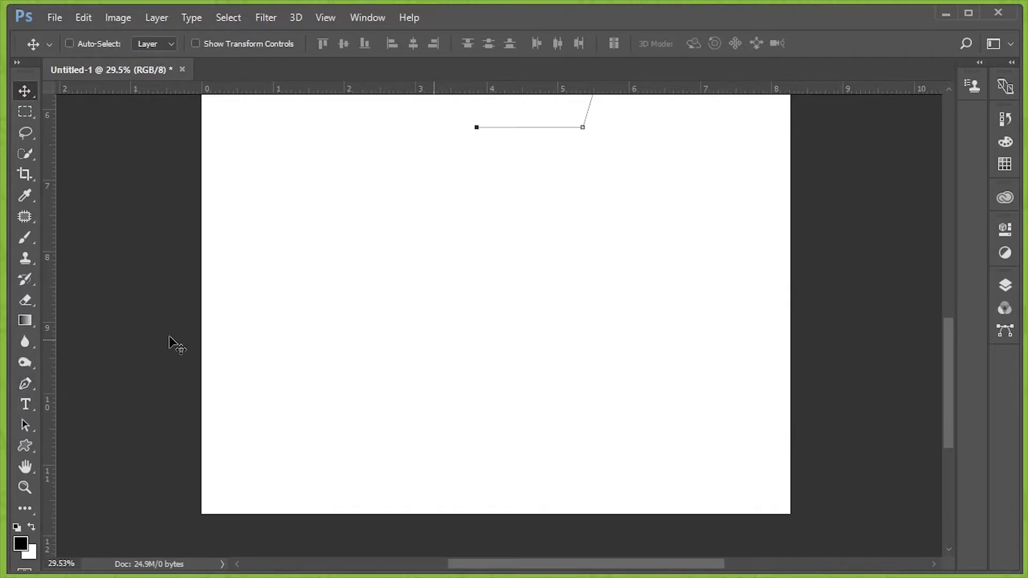
Step: Extend the jagged path to the lower left and start a looping path with four points
left_click(25, 384)
left_click(352, 330)
left_click(447, 364)
left_click(532, 296)
left_click(587, 356)
left_click(615, 338)
Step: Continue the looping path, mixing curved drag segments with corner points
mouse_move(647, 277)
left_mouse_down()
mouse_move(618, 237)
mouse_move(592, 223)
left_mouse_up()
left_click(523, 243)
left_click(494, 289)
left_click(524, 348)
left_click(560, 338)
left_click_drag(579, 287, 619, 291)
left_click(654, 303)
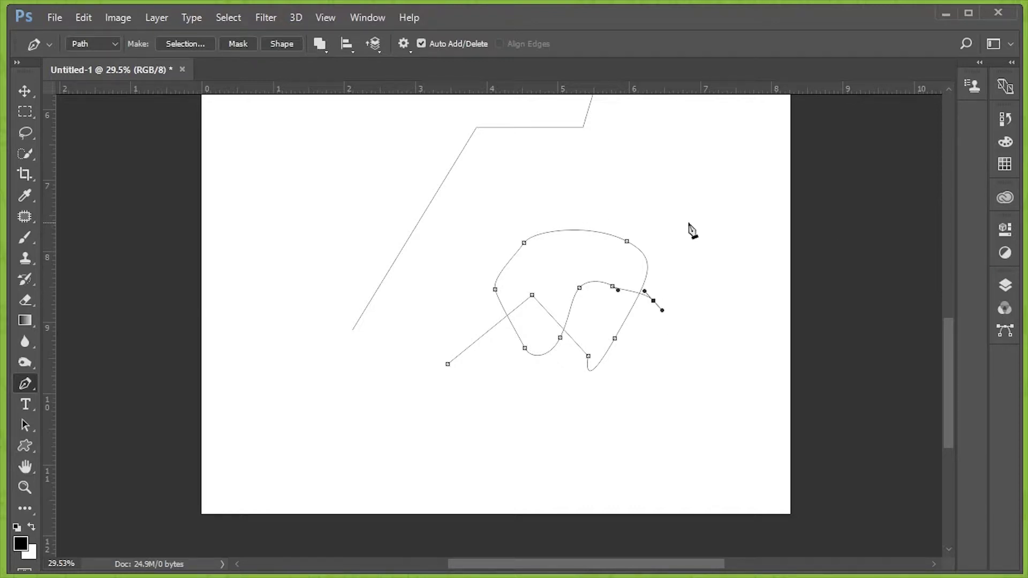
scroll(769, 229, "down", 1)
scroll(769, 229, "down", 2)
scroll(768, 229, "up", 5)
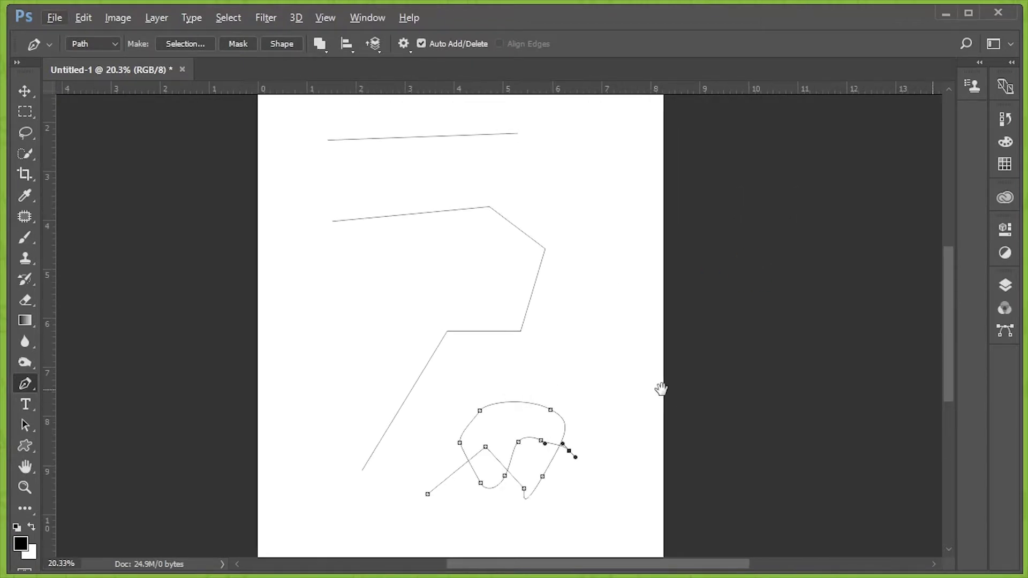
Step: Delete the looping path, then trash and confirm removal of the Work Path
left_click(24, 91)
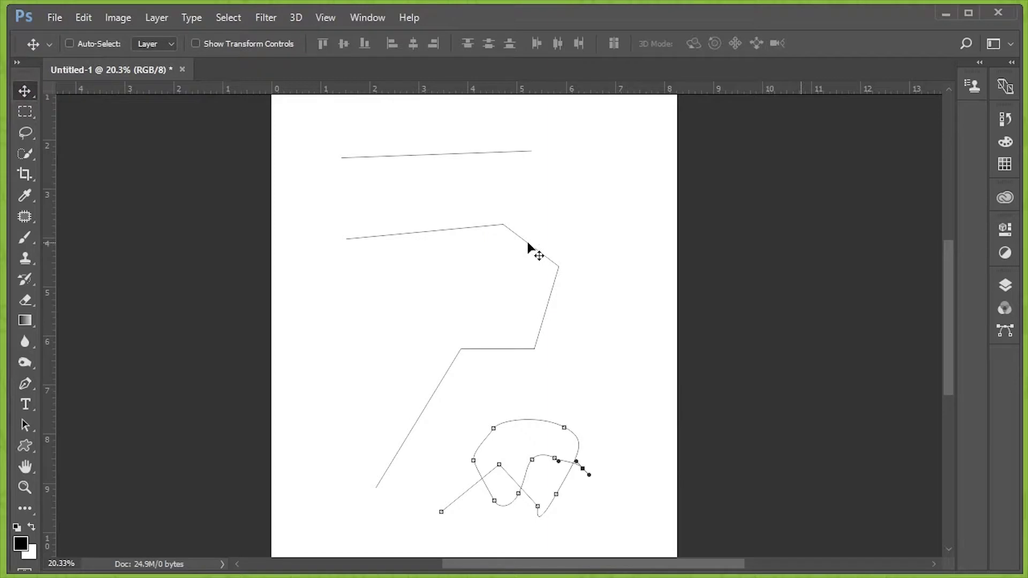
key("Delete")
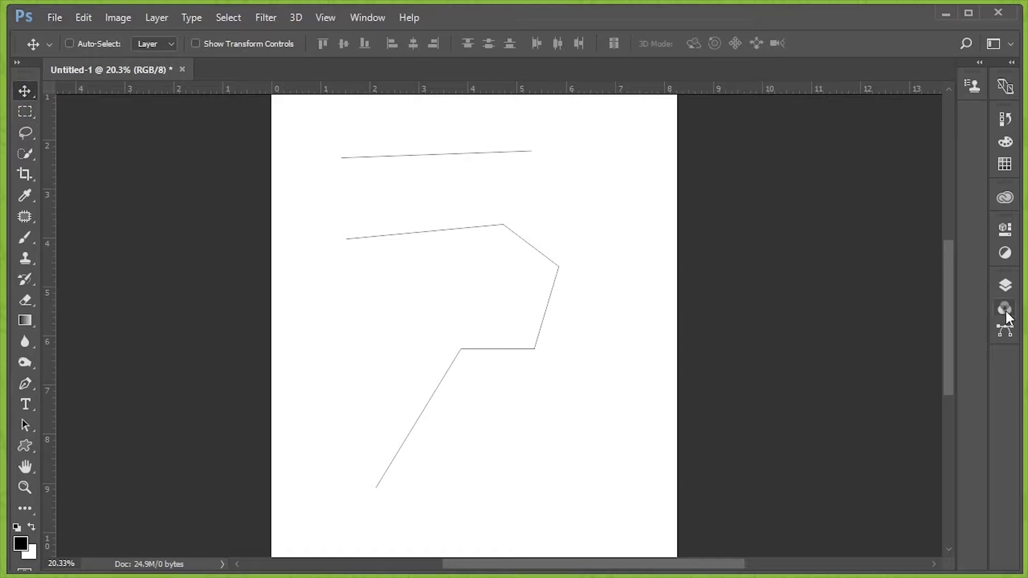
left_click(1005, 331)
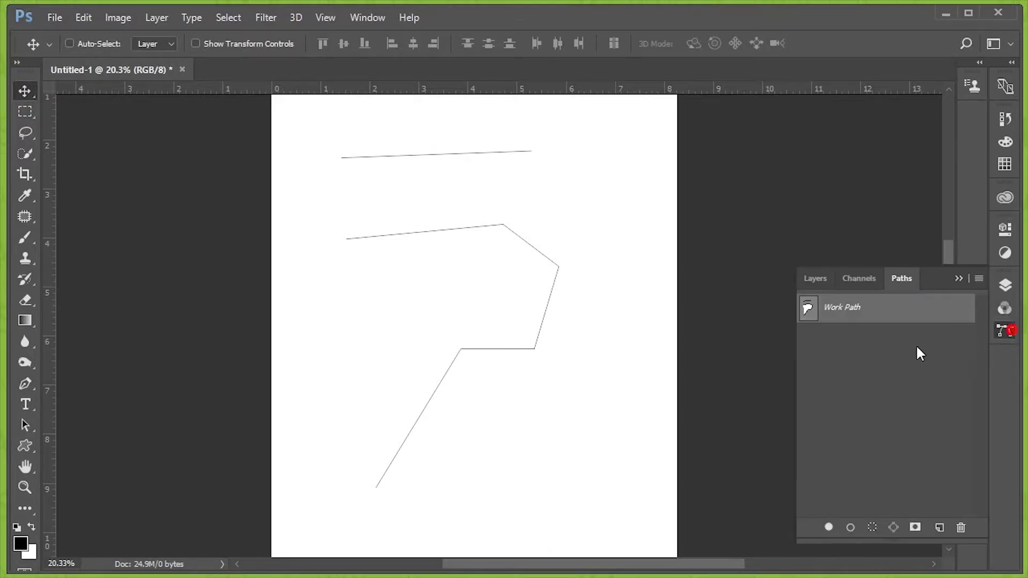
left_click(960, 528)
left_click(483, 238)
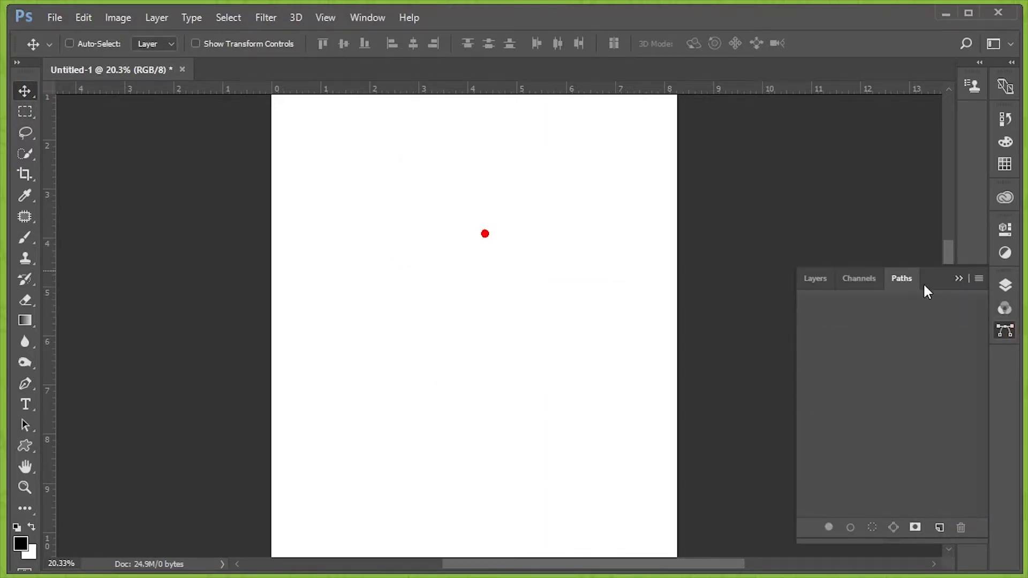
left_click(959, 278)
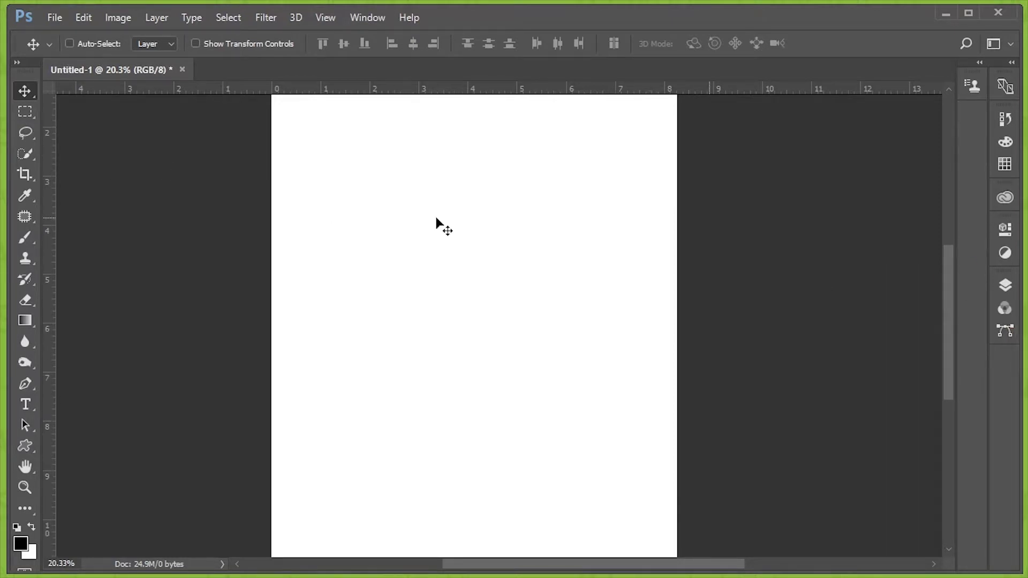
scroll(441, 225, "down", 2)
scroll(546, 205, "up", 1)
Step: Drag out two black checkmark custom shapes side by side near the top of the page
left_click_drag(546, 205, 502, 274)
scroll(502, 273, "up", 2)
key("u")
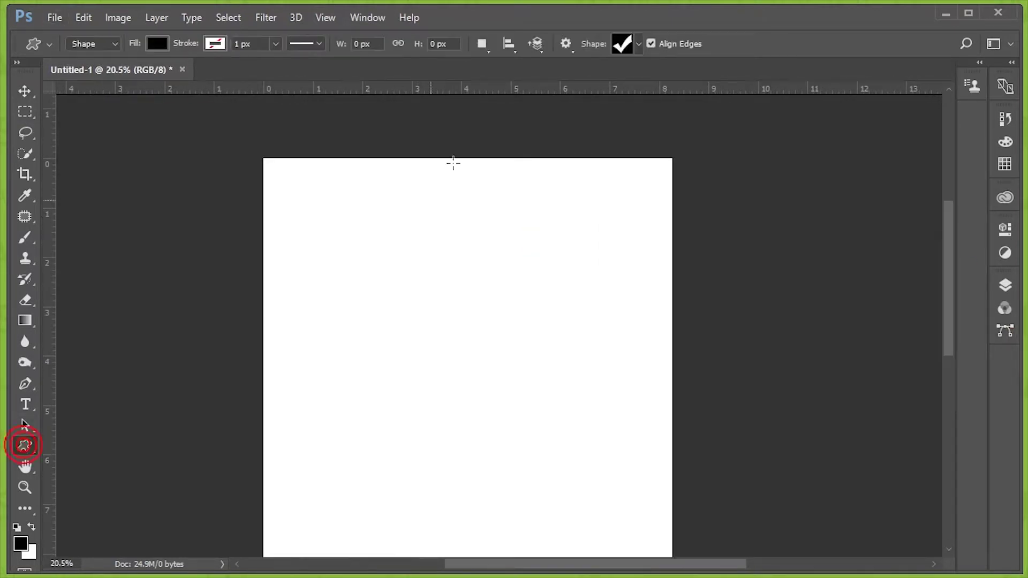
left_click(637, 45)
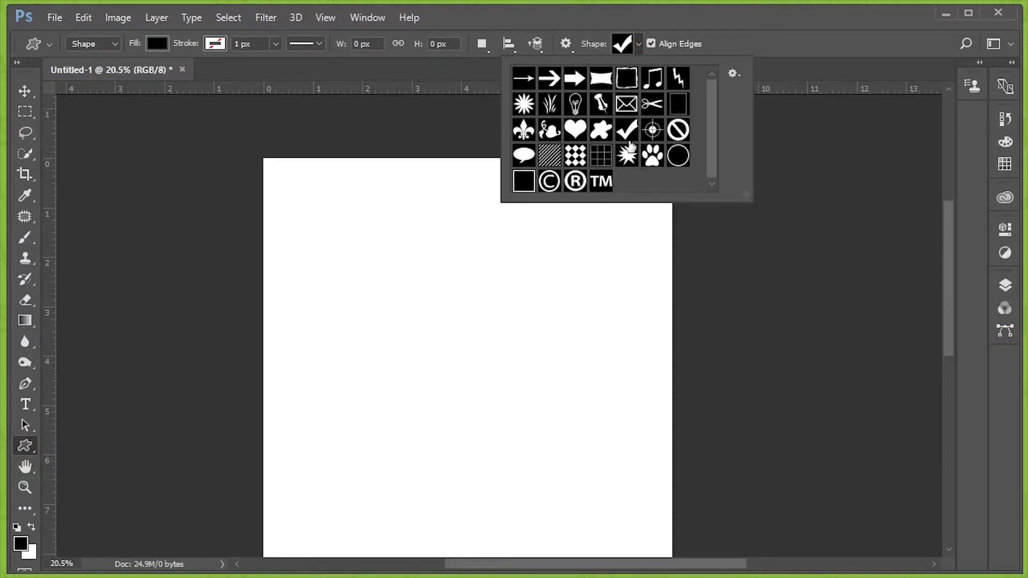
left_click(631, 133)
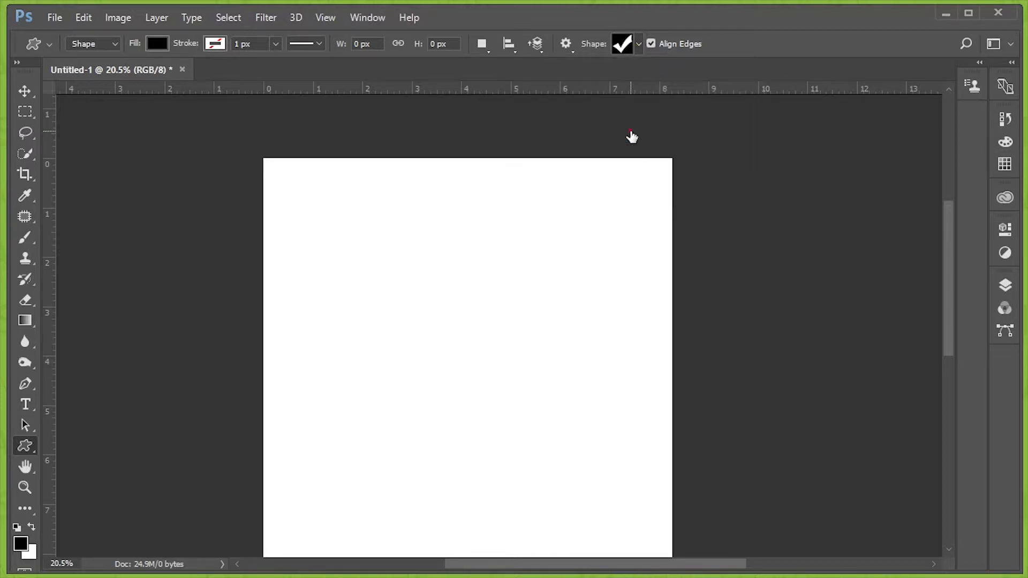
mouse_move(374, 257)
left_mouse_down()
mouse_move(487, 336)
mouse_move(472, 300)
left_mouse_up()
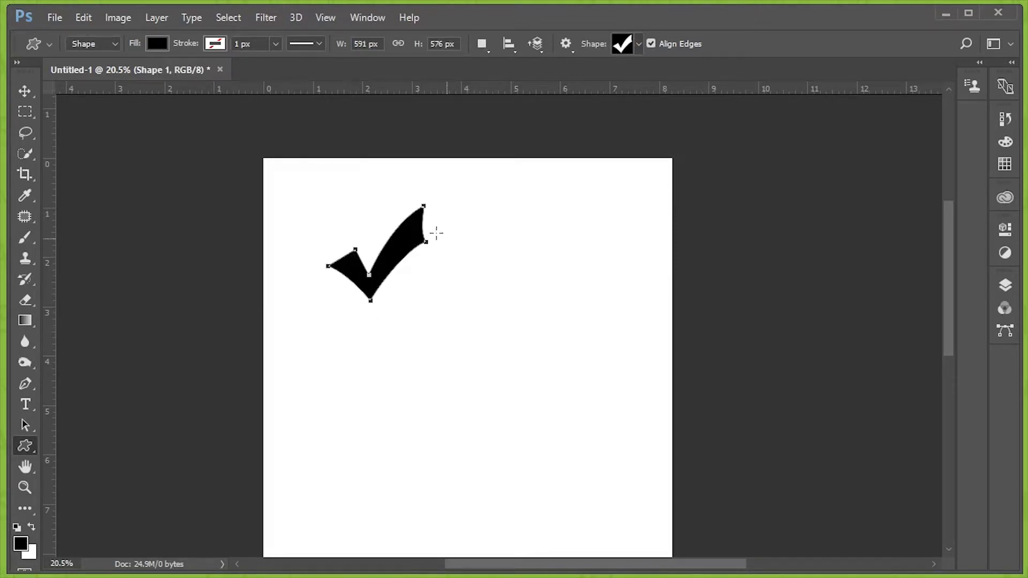
left_click_drag(514, 228, 586, 256)
key("v")
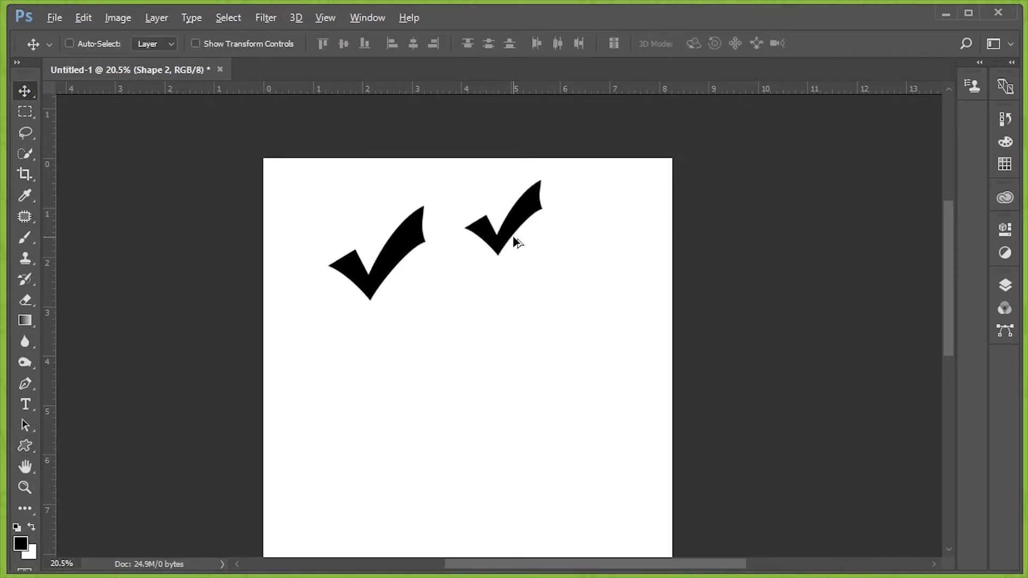
scroll(512, 235, "up", 2)
scroll(540, 219, "up", 2)
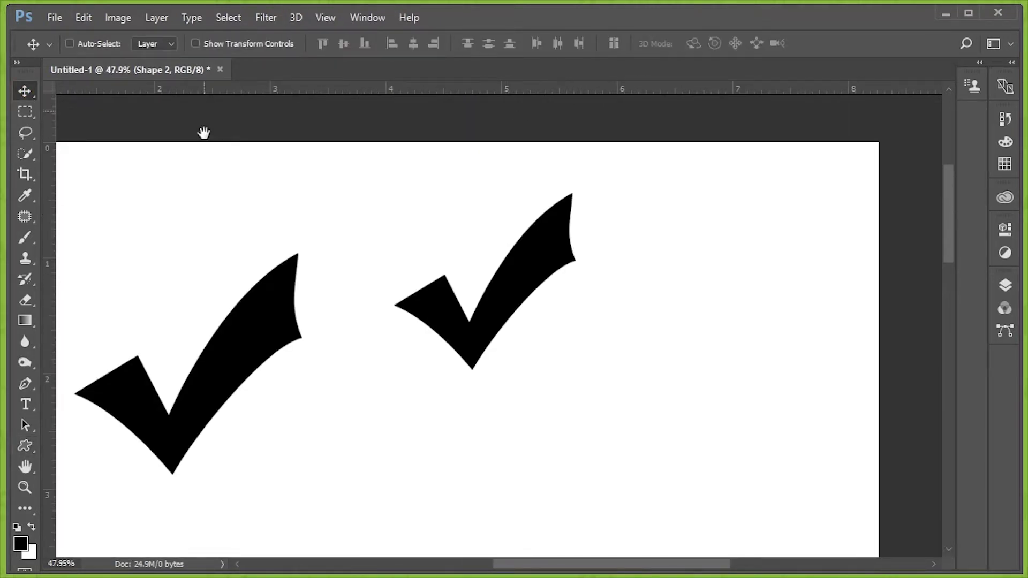
mouse_move(604, 354)
left_mouse_down()
mouse_move(598, 300)
mouse_move(310, 286)
left_mouse_up()
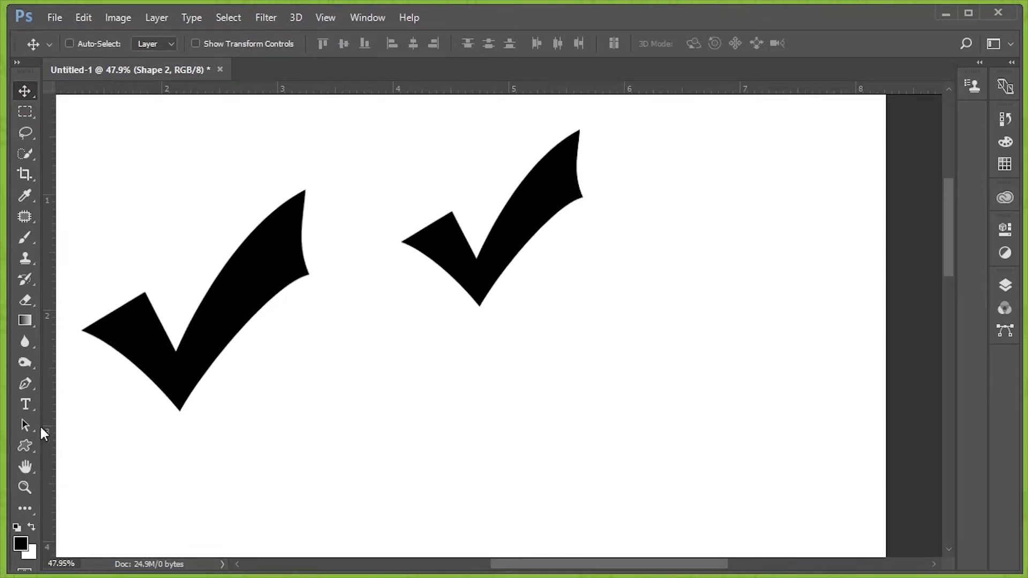
Step: Click six Pen Tool anchors into a check mark, closing it at the first point
left_click(27, 385)
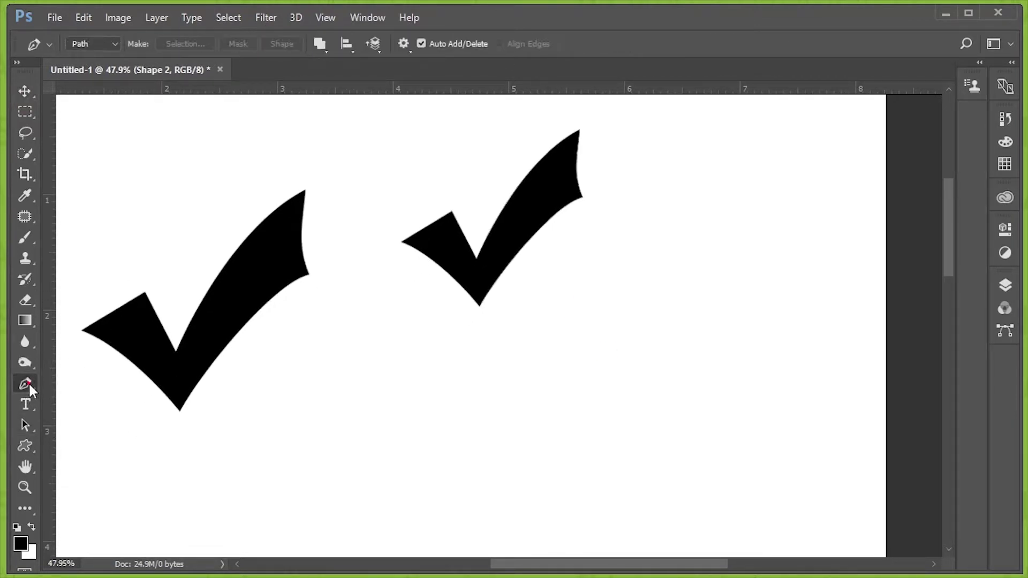
left_click(426, 433)
left_click(486, 392)
left_click(537, 443)
left_click(631, 363)
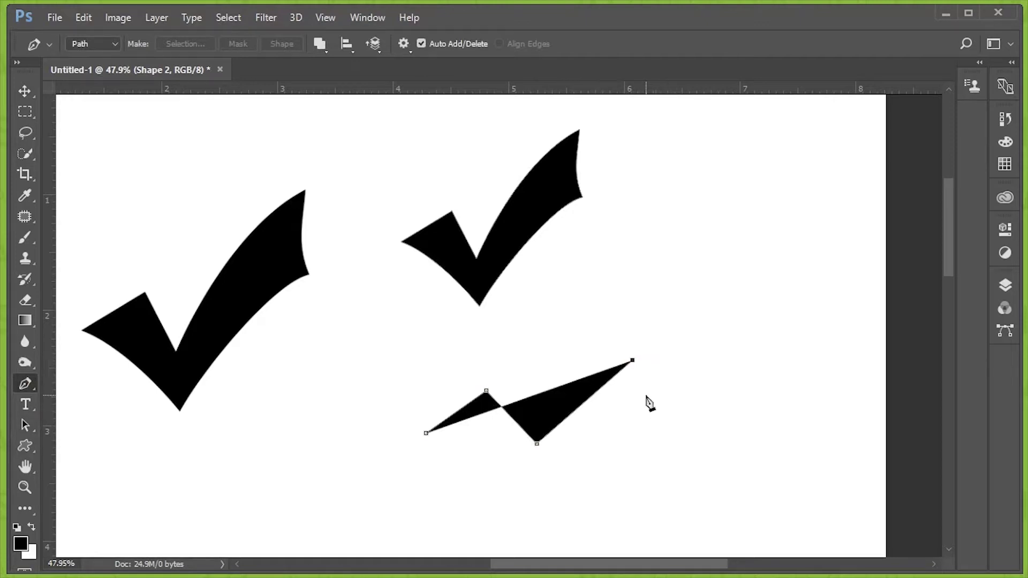
left_click(659, 393)
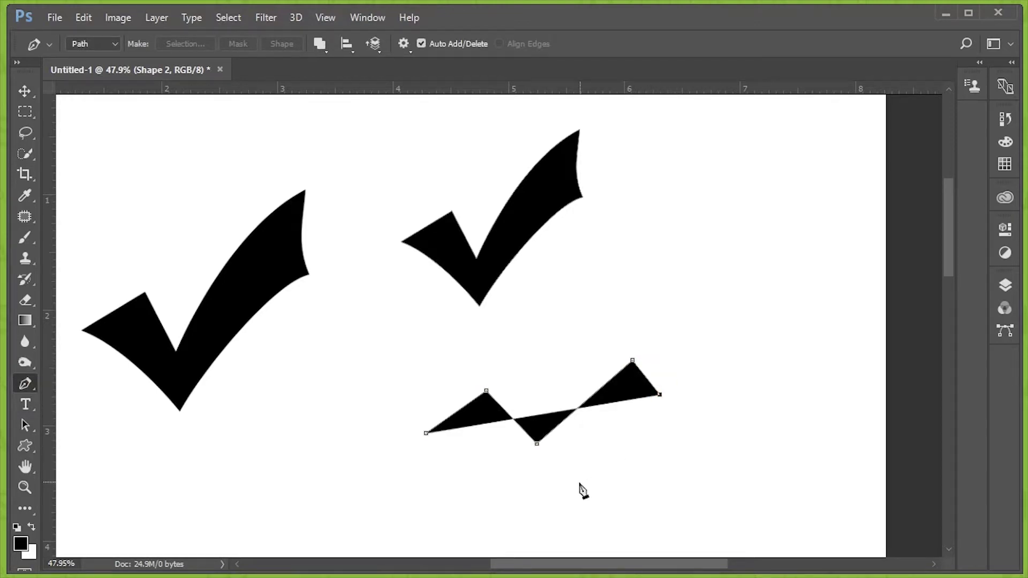
left_click(543, 488)
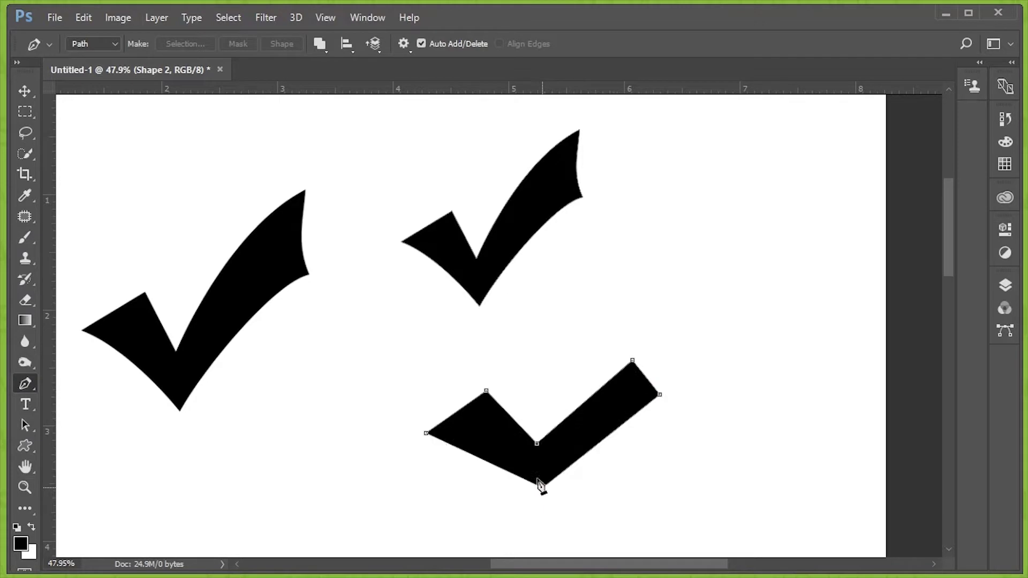
left_click(427, 435)
Step: Curve the long arm's upper edge by dragging handles from its top-right anchor with Convert Point
right_click(27, 384)
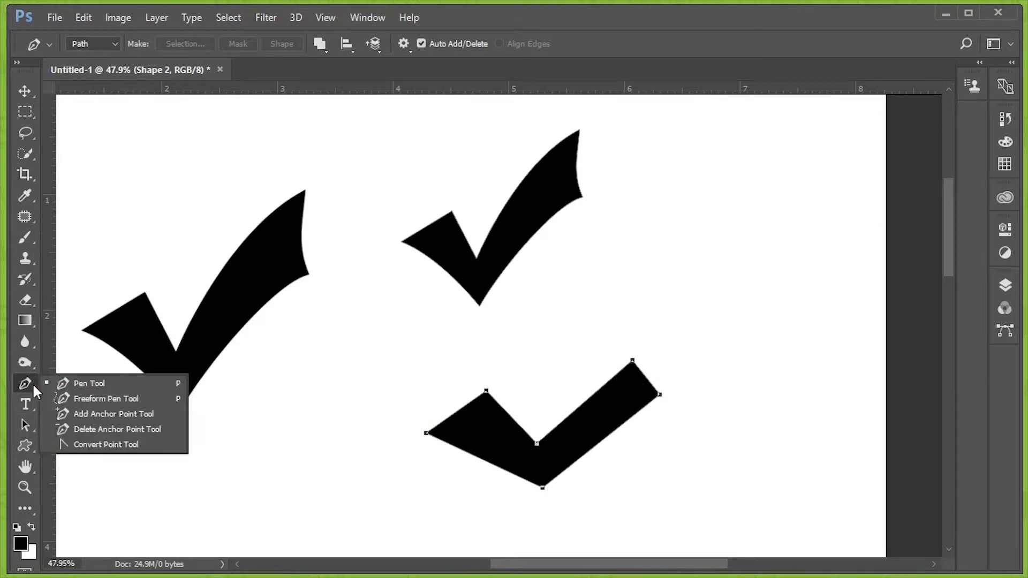
left_click(99, 446)
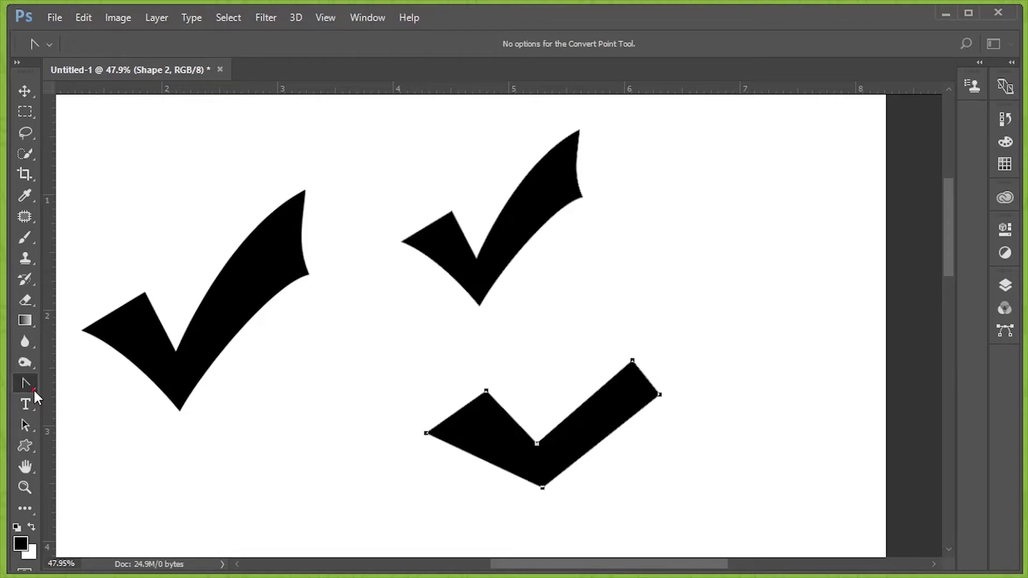
right_click(33, 388)
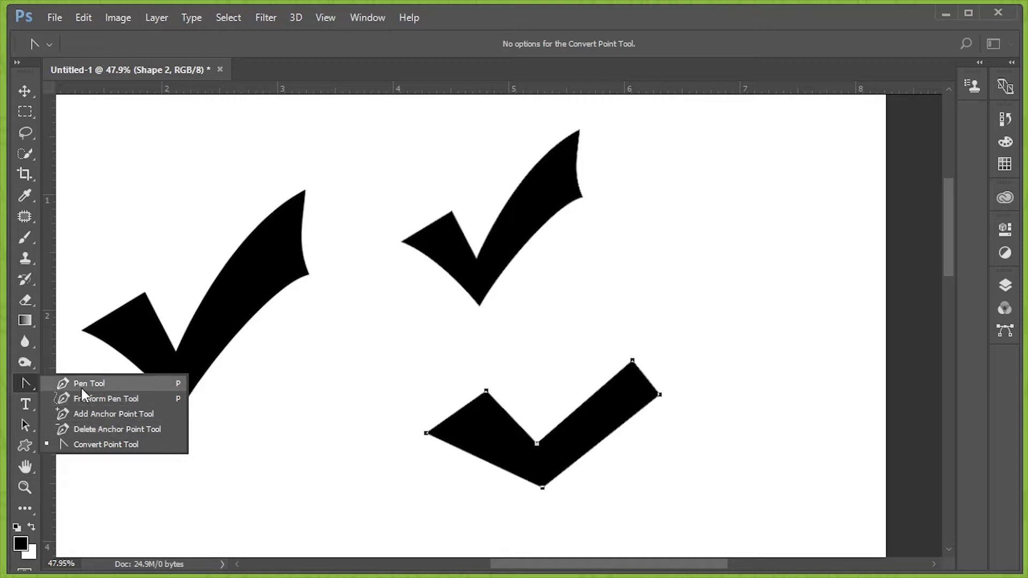
left_click(102, 445)
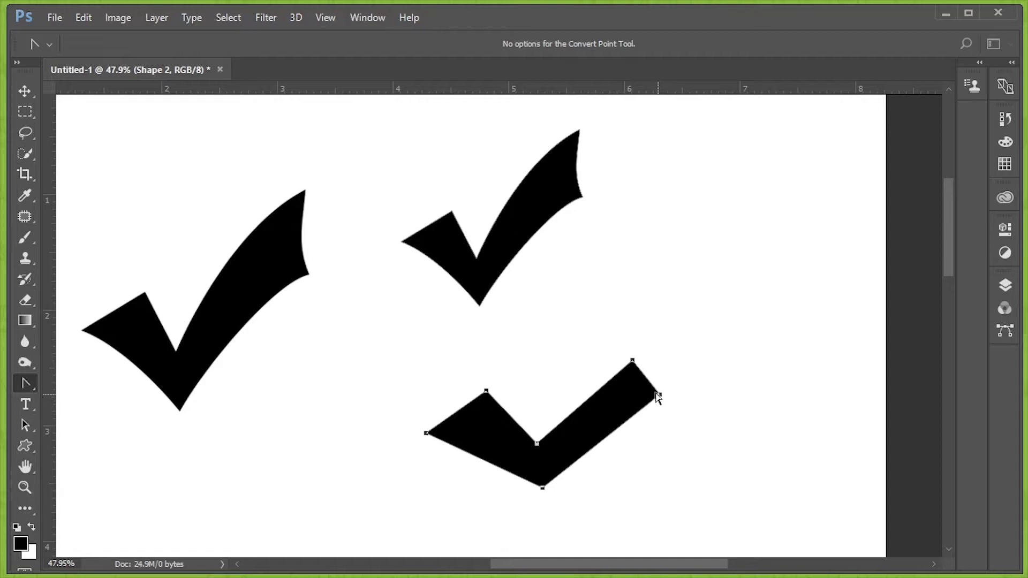
left_click_drag(633, 363, 675, 367)
mouse_move(675, 366)
left_mouse_down()
mouse_move(652, 381)
mouse_move(640, 374)
left_mouse_up()
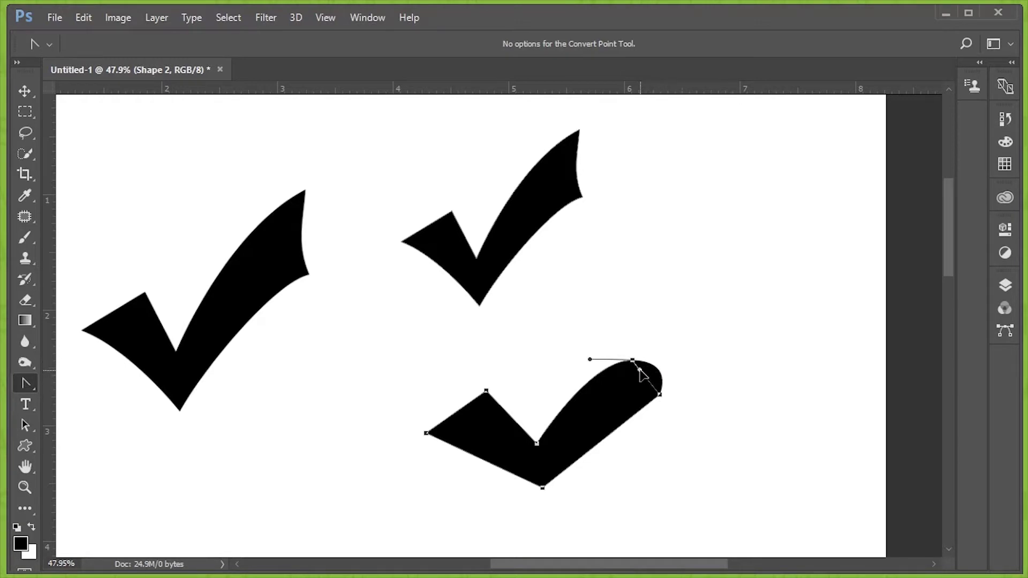
left_click_drag(640, 374, 638, 369)
right_click(28, 383)
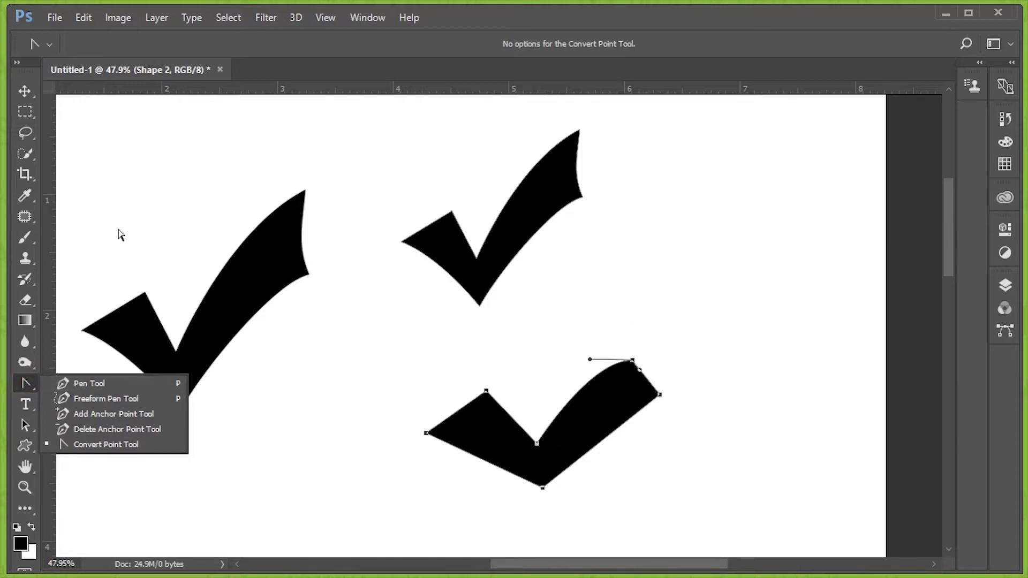
left_click(25, 90)
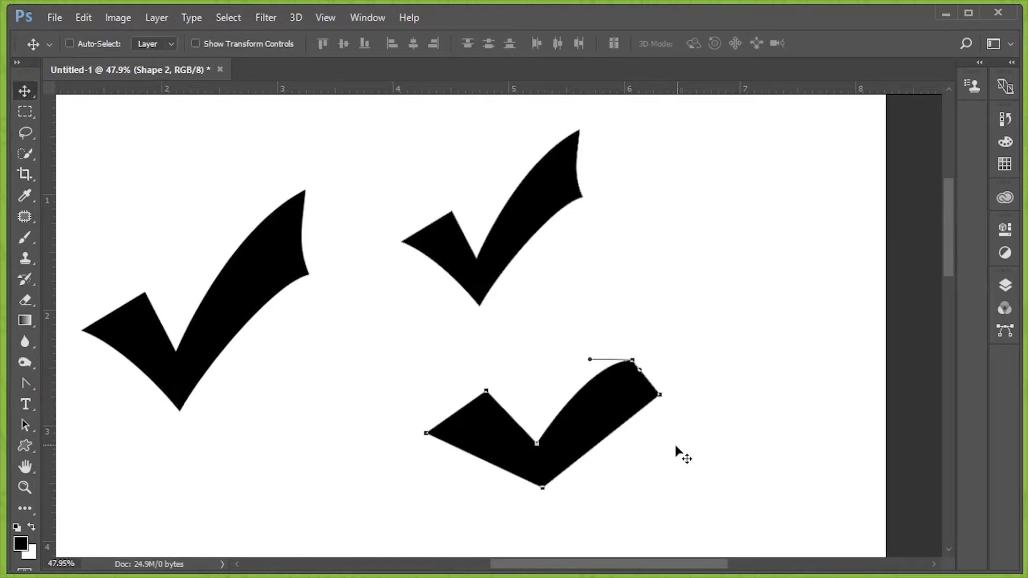
left_click(707, 440)
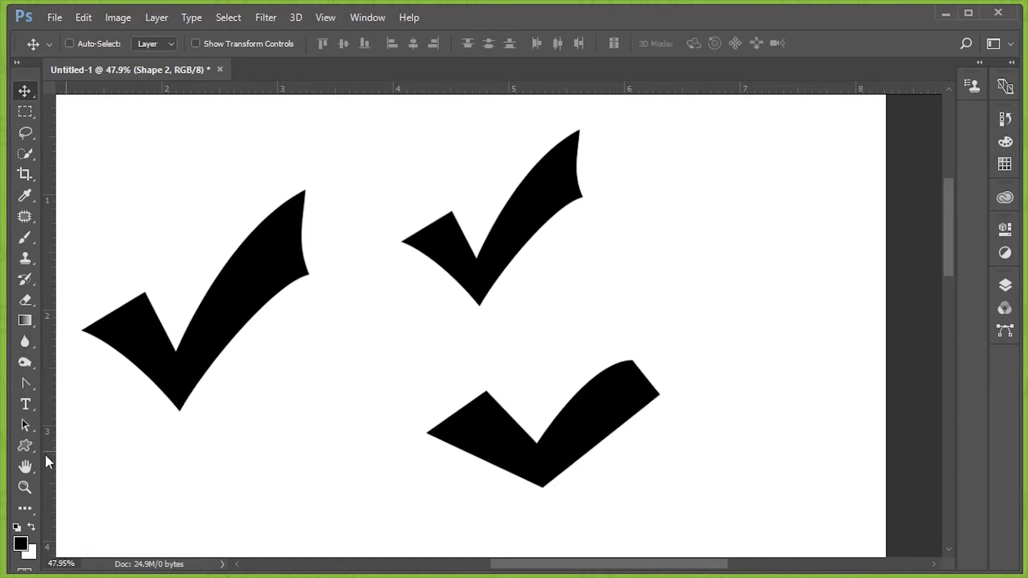
left_click(25, 384)
left_click(92, 381)
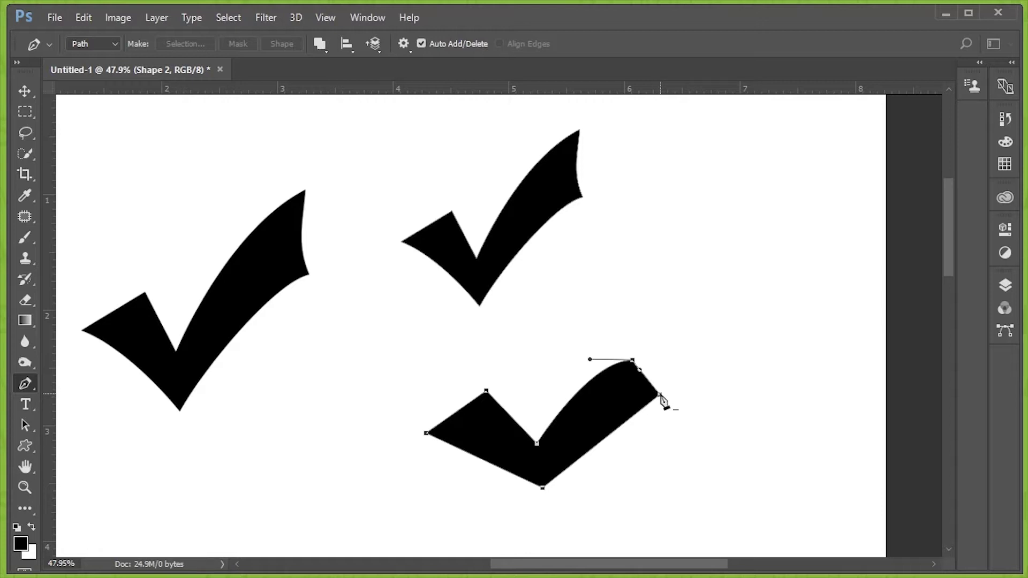
right_click(31, 385)
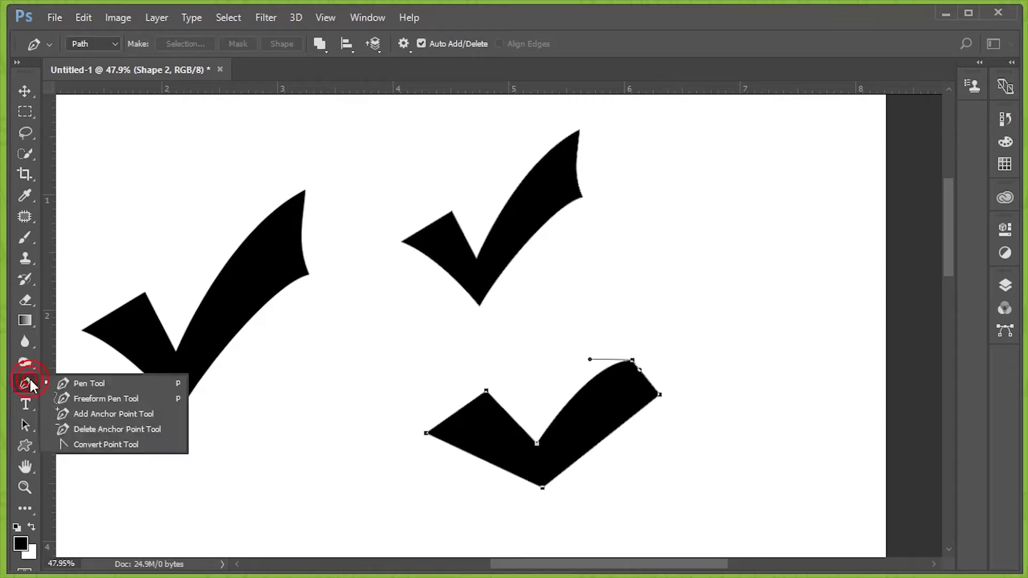
left_click(100, 421)
right_click(27, 388)
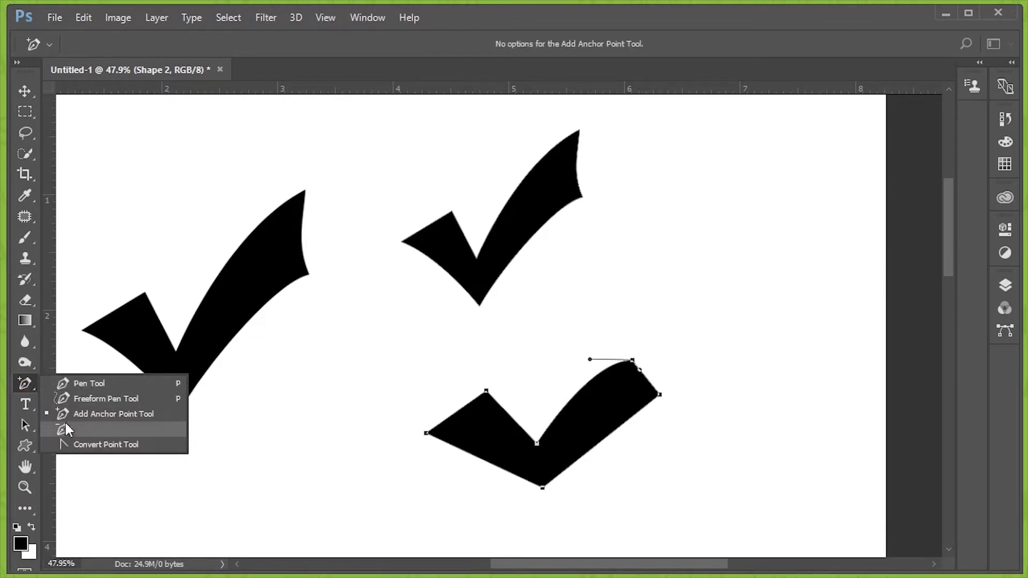
left_click(105, 432)
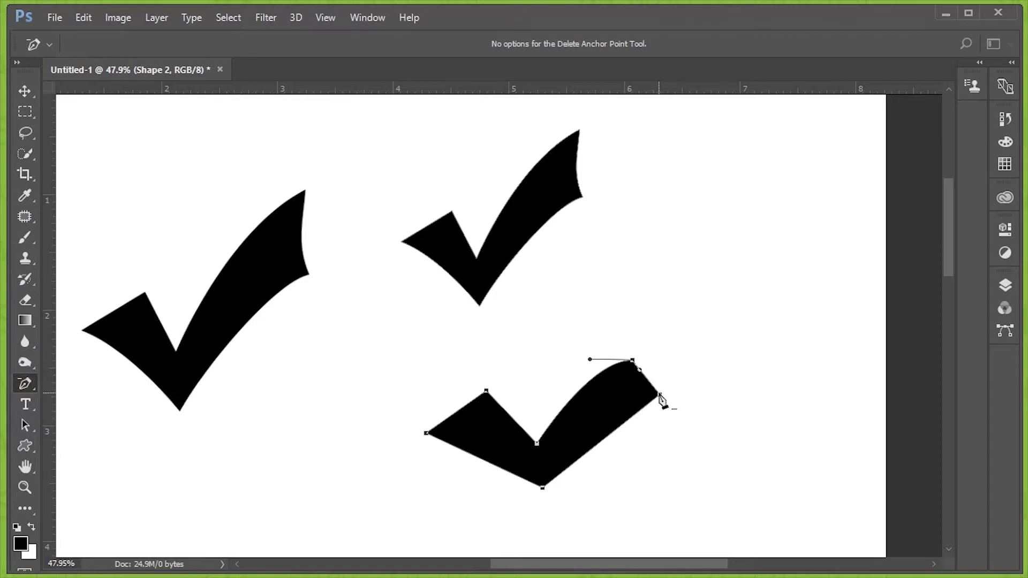
left_click(662, 399)
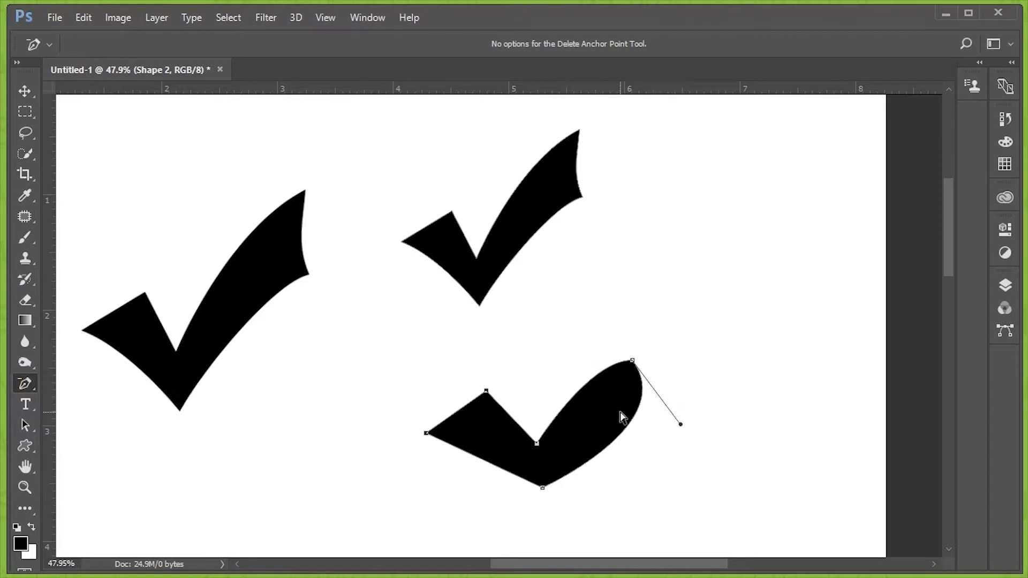
key("ctrl+z")
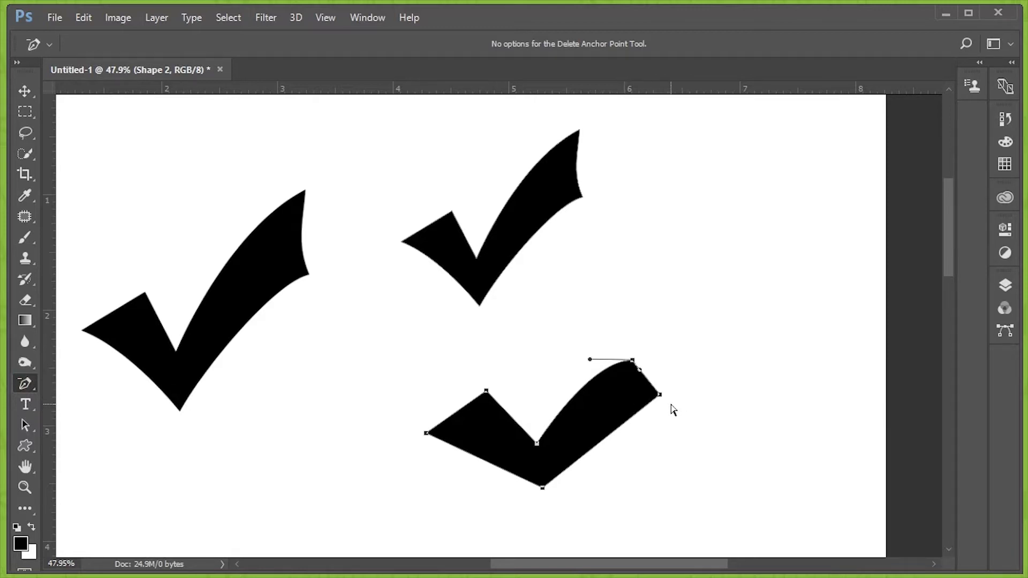
right_click(25, 384)
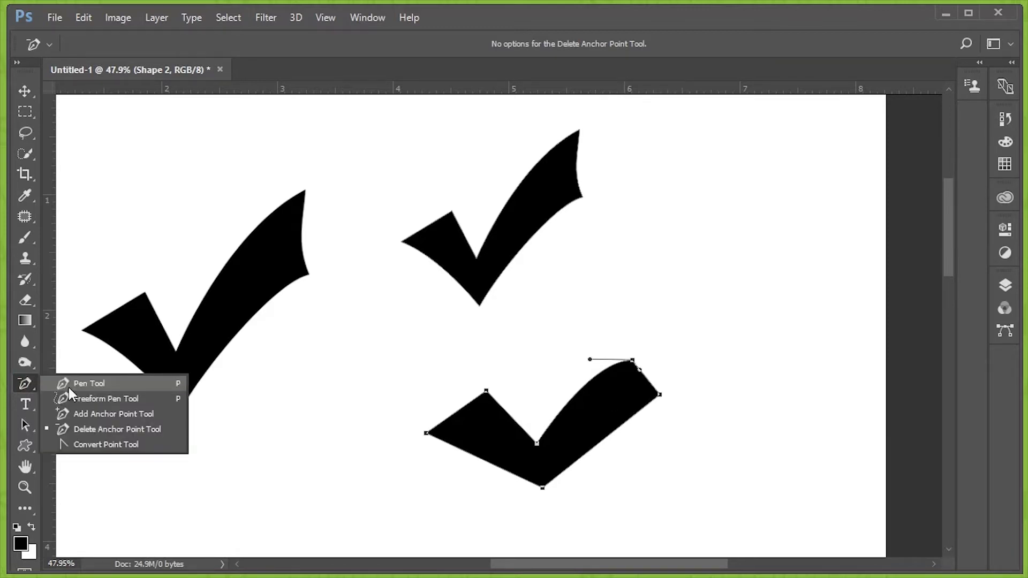
left_click(89, 383)
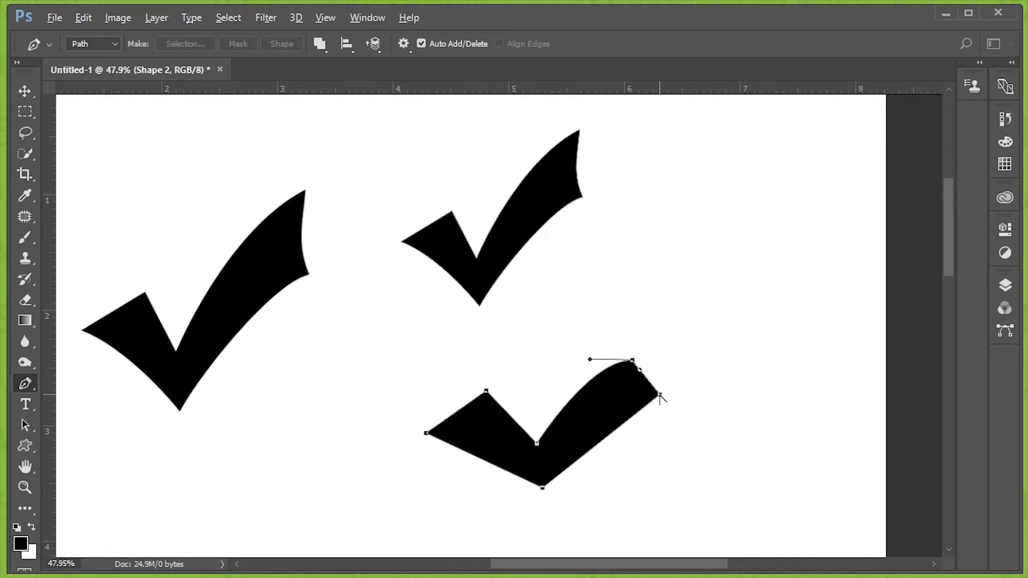
left_click(32, 425)
right_click(33, 425)
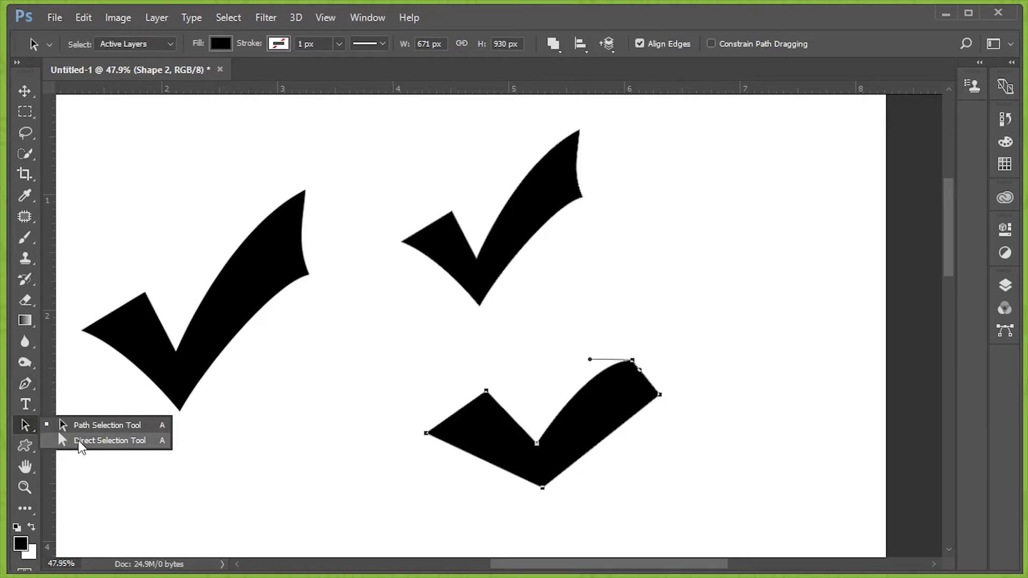
left_click(105, 424)
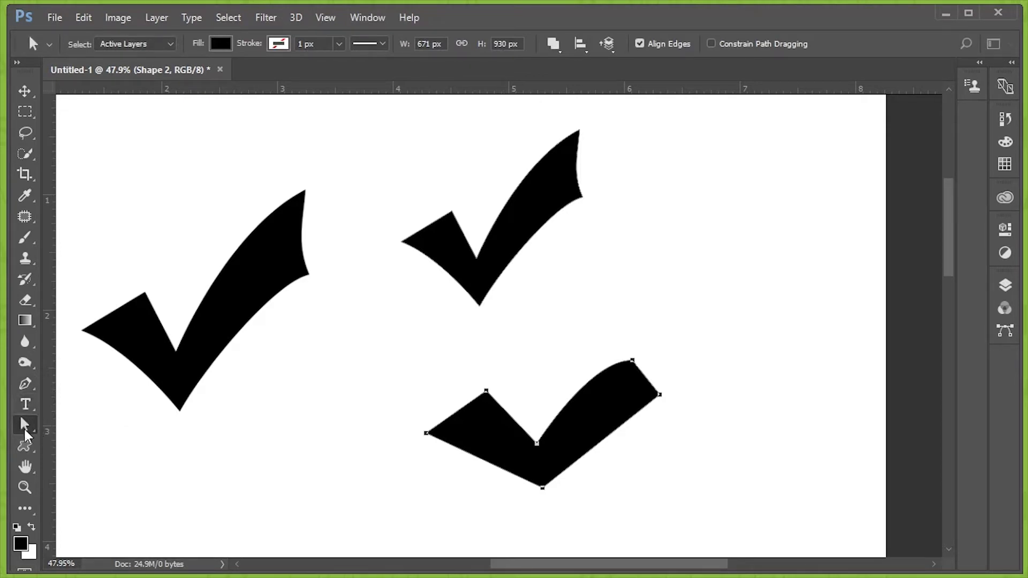
right_click(26, 384)
left_click(80, 377)
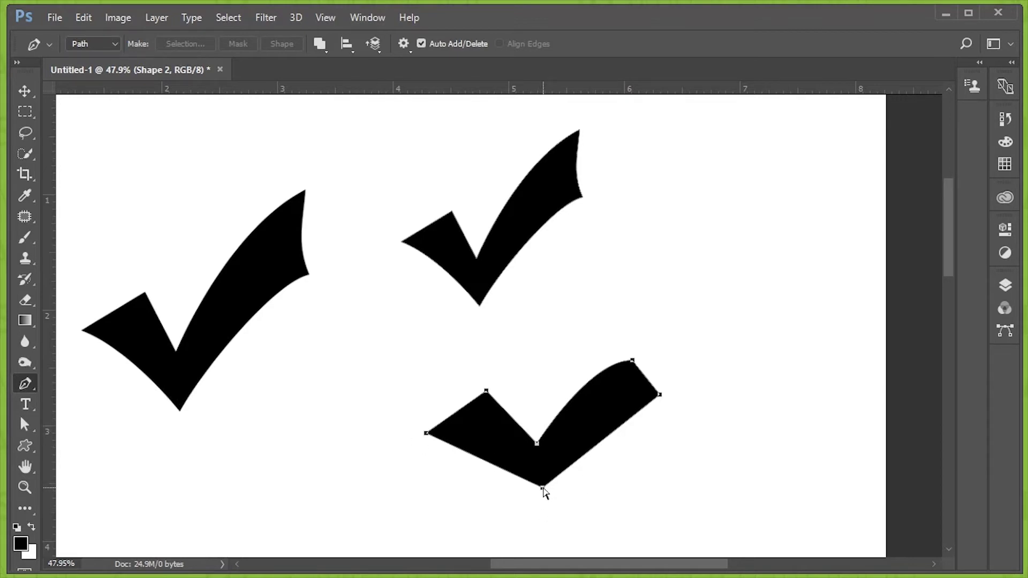
Step: Lower the bottom corner, nudge the right tip inward, and curve its lower edge with handles
mouse_move(543, 491)
left_mouse_down()
mouse_move(538, 503)
mouse_move(516, 475)
left_mouse_up()
mouse_move(574, 508)
left_mouse_down()
mouse_move(521, 479)
mouse_move(536, 496)
left_mouse_up()
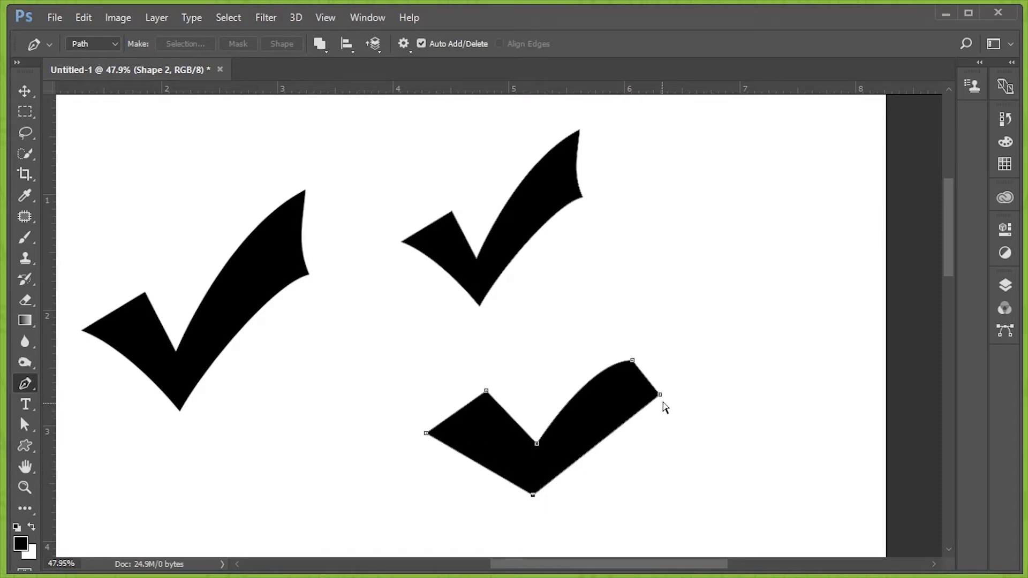
left_click_drag(659, 398, 655, 400)
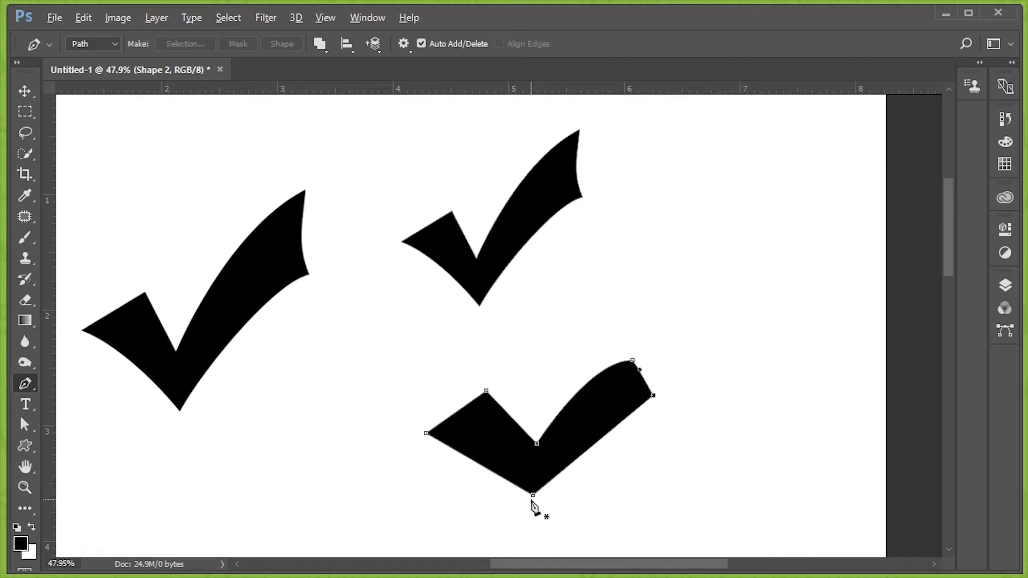
left_click_drag(654, 396, 653, 417)
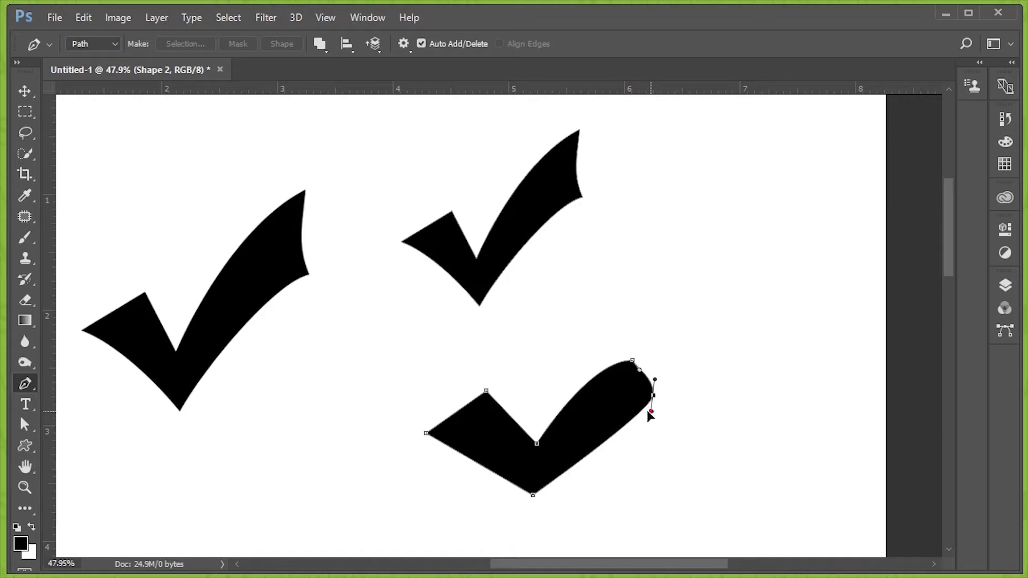
left_click_drag(650, 413, 624, 398)
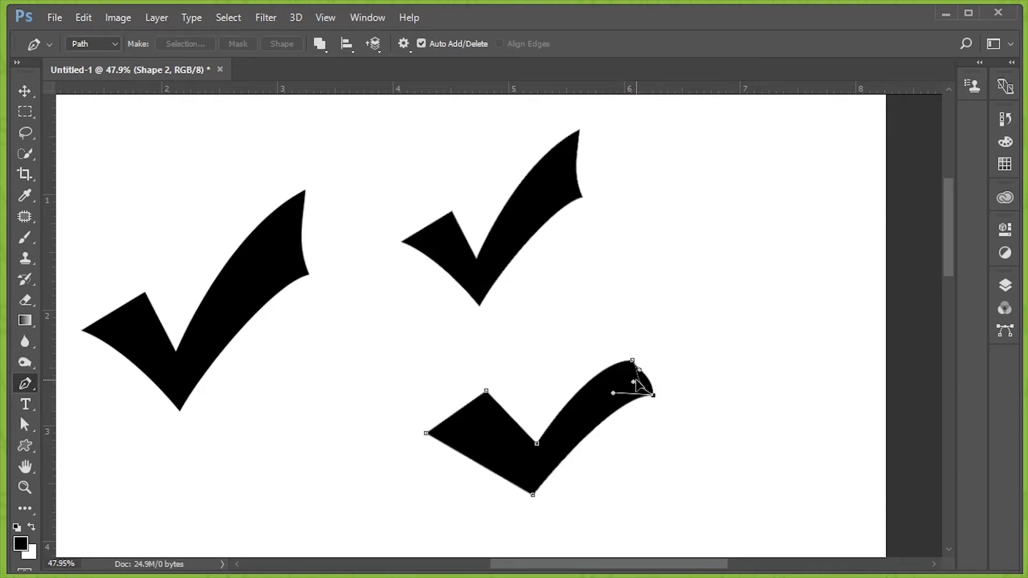
left_click(637, 365)
Step: Pull and swing curve handles on the bottom and top-tip anchors of the long stroke
left_click_drag(534, 496, 508, 453)
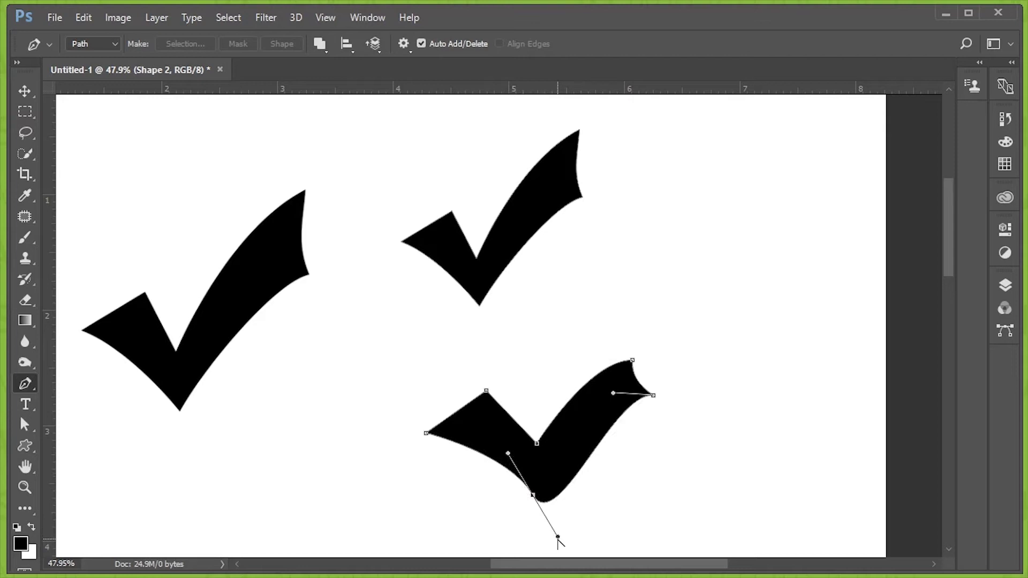
left_click_drag(560, 540, 588, 421)
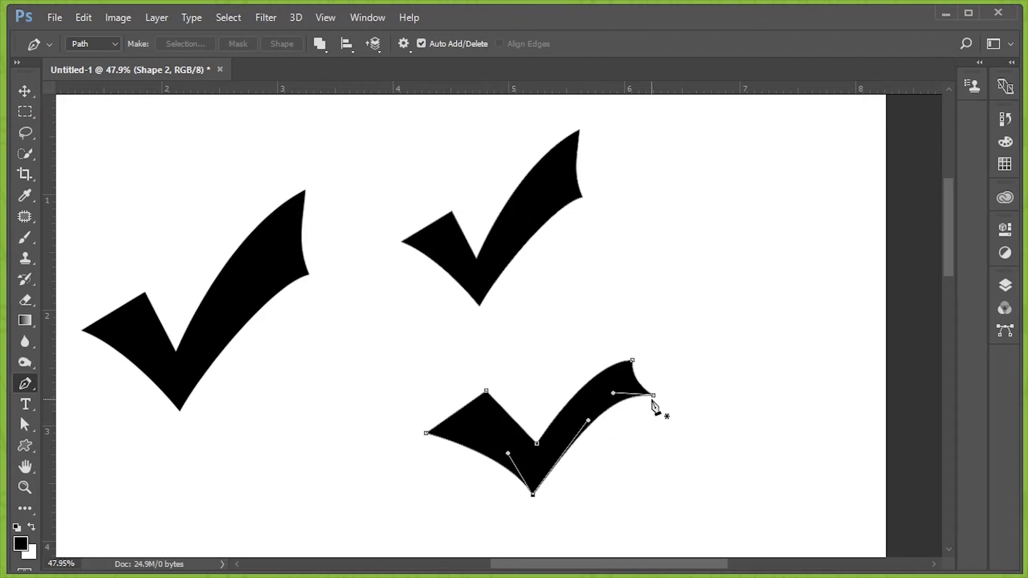
left_click_drag(656, 400, 646, 404)
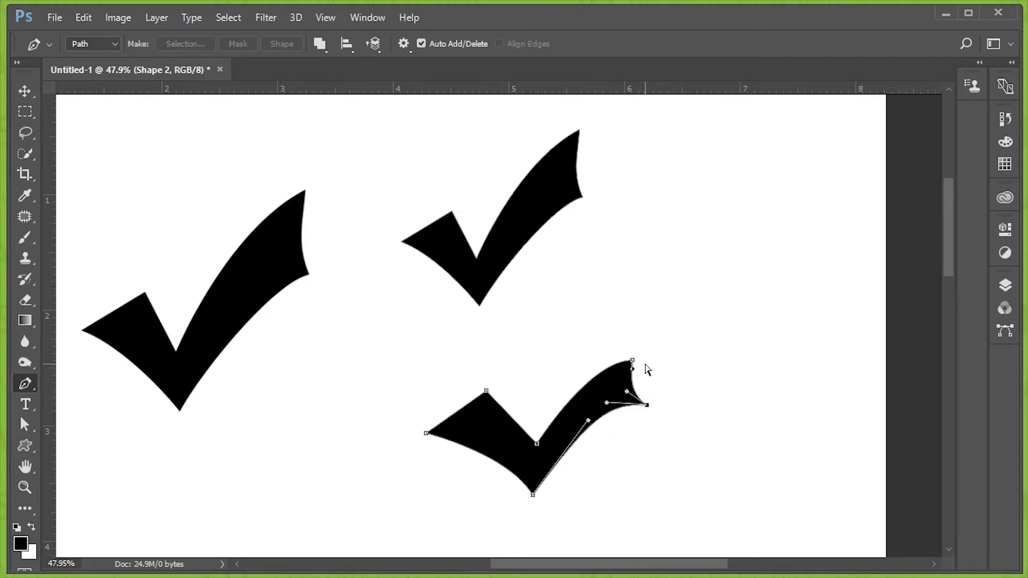
mouse_move(639, 357)
left_mouse_down()
mouse_move(642, 347)
mouse_move(599, 354)
left_mouse_up()
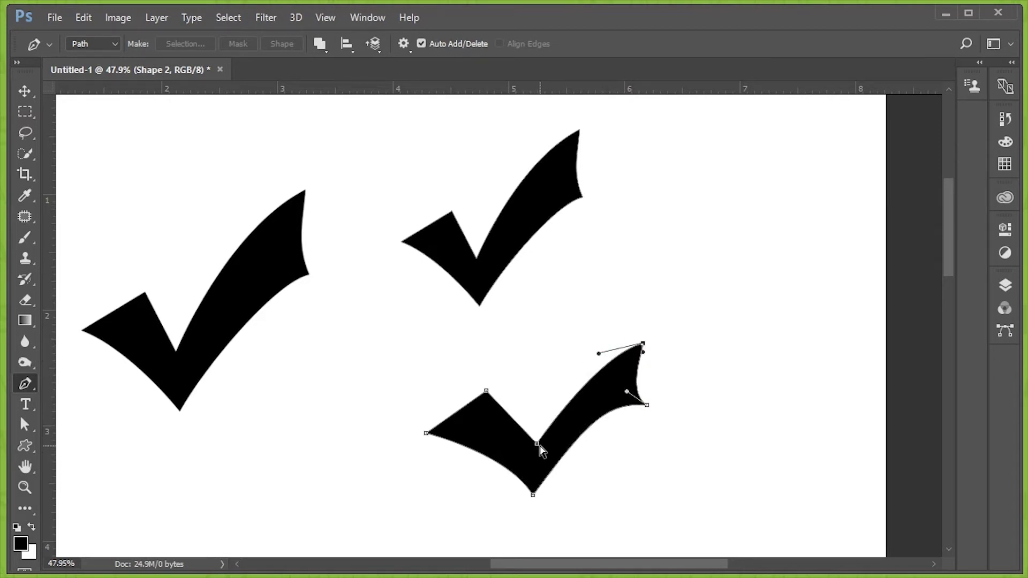
key("Return")
Step: Move the third check mark's left tip inward and adjust its bottom point curve
left_click(536, 445)
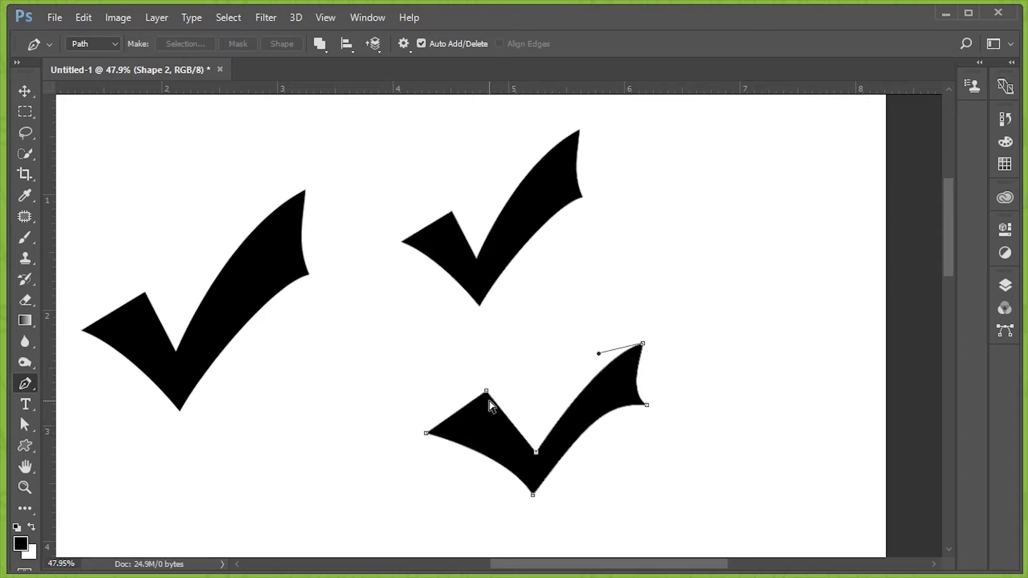
left_click(487, 393)
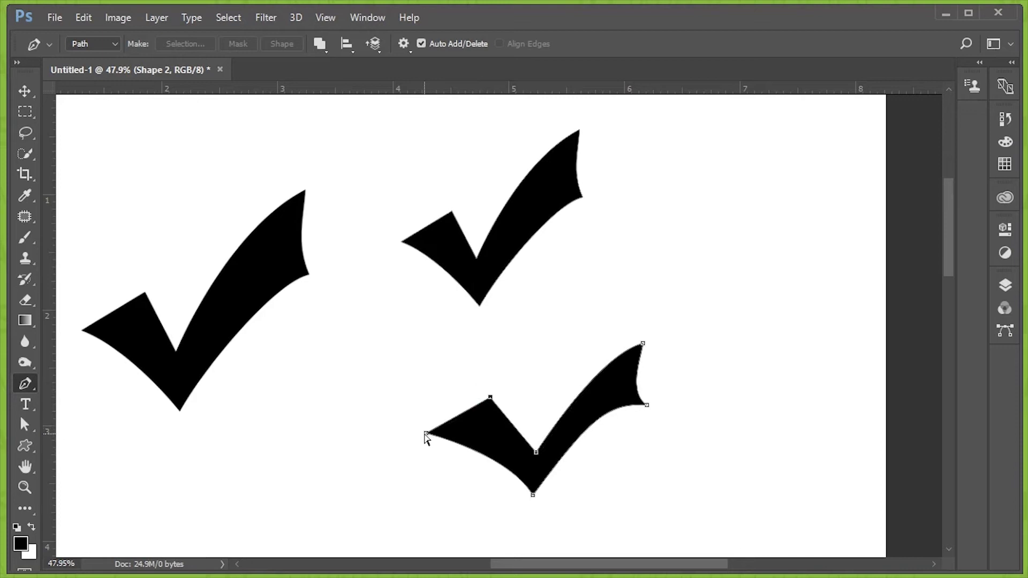
left_click_drag(426, 439, 443, 427)
left_click(534, 498)
left_click_drag(534, 500, 535, 503)
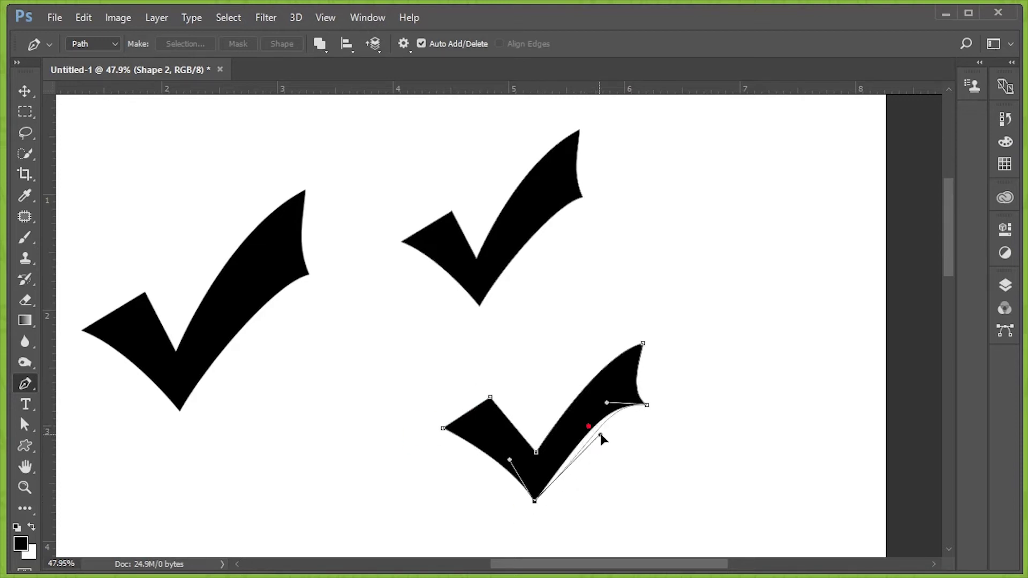
Step: Refine the handles along the curved right stroke and upper tip, then deselect the path
left_click_drag(591, 434, 603, 414)
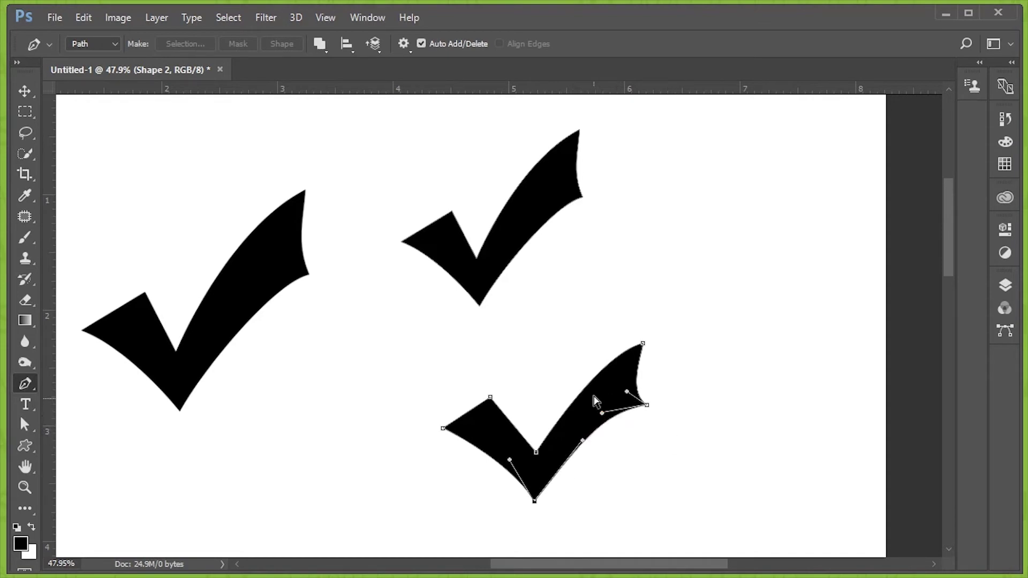
left_click_drag(643, 346, 578, 358)
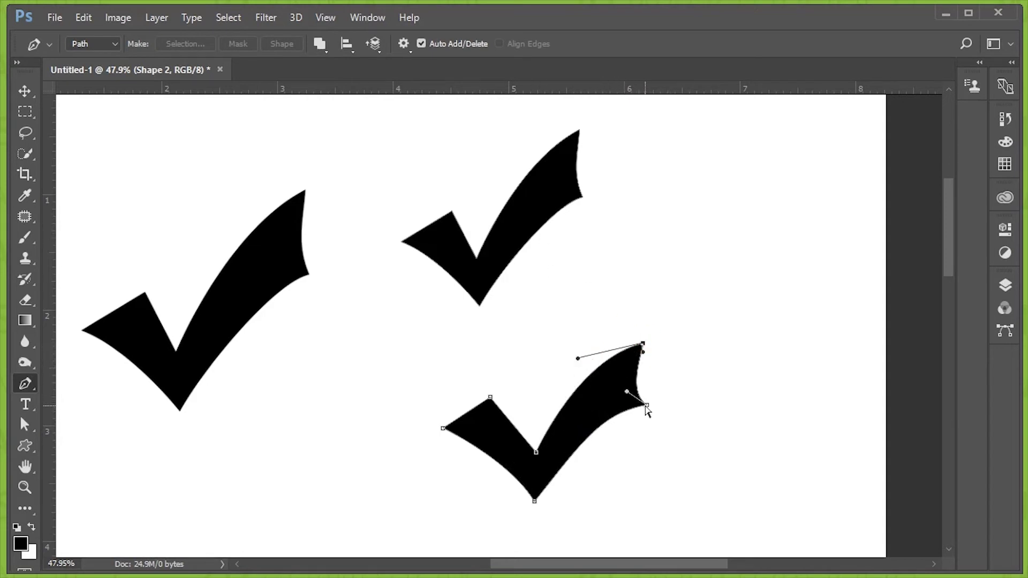
left_click_drag(649, 408, 602, 417)
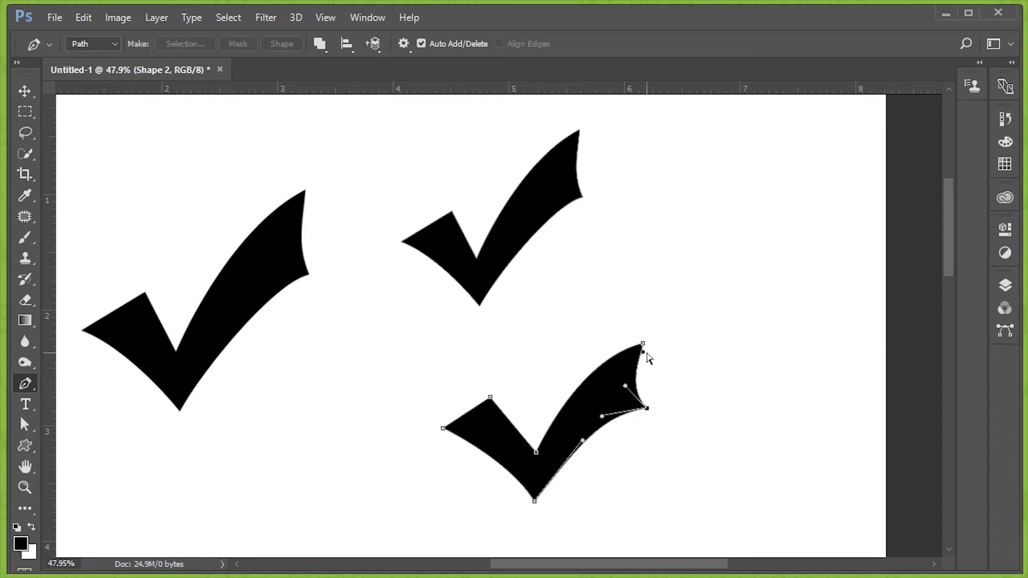
left_click(642, 348)
left_click_drag(626, 387, 637, 357)
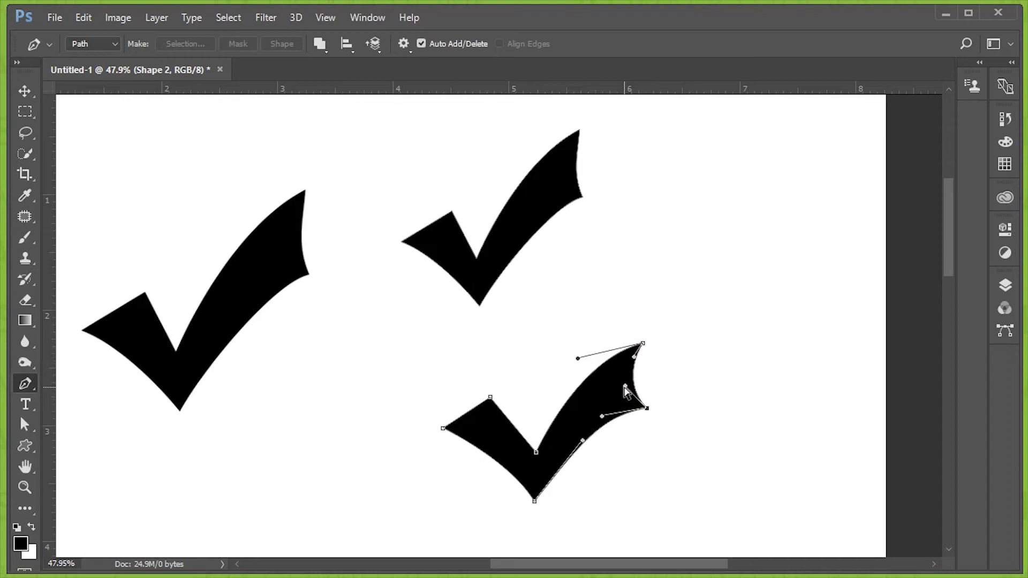
left_click(693, 402)
scroll(565, 471, "down", 2)
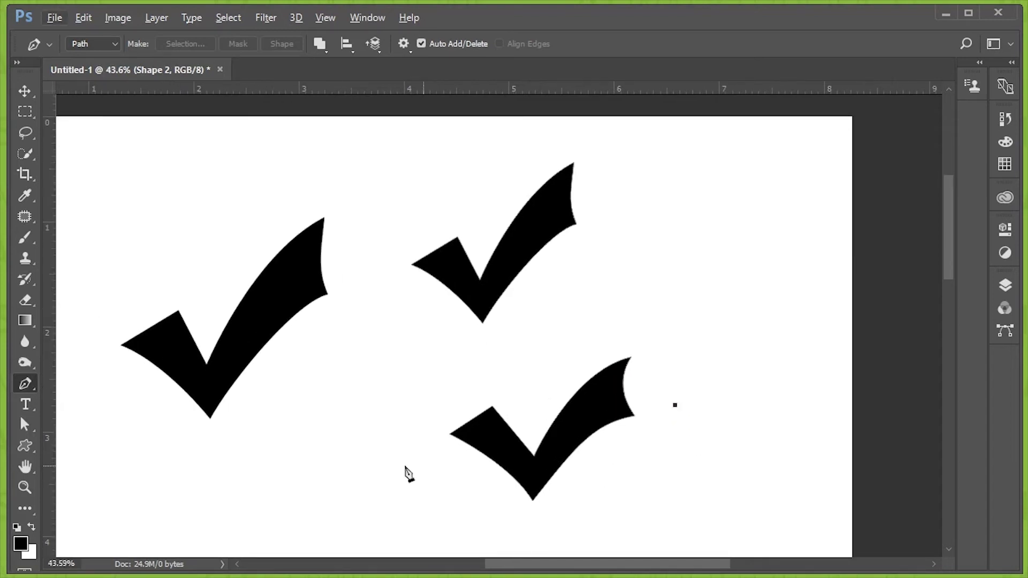
scroll(354, 457, "down", 3)
Step: Move down to the blank canvas area and select the Brush tool
key("v")
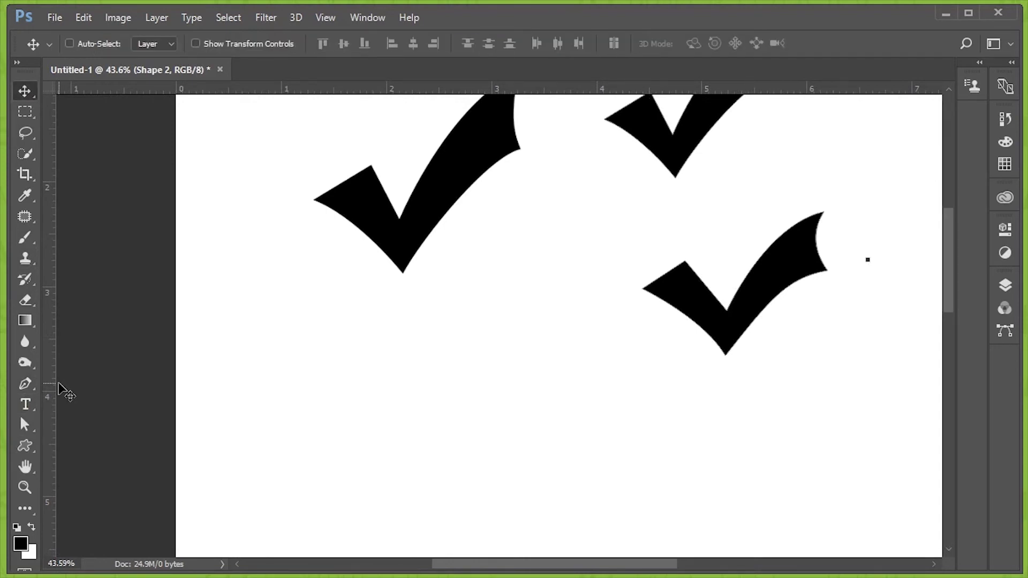
key("b")
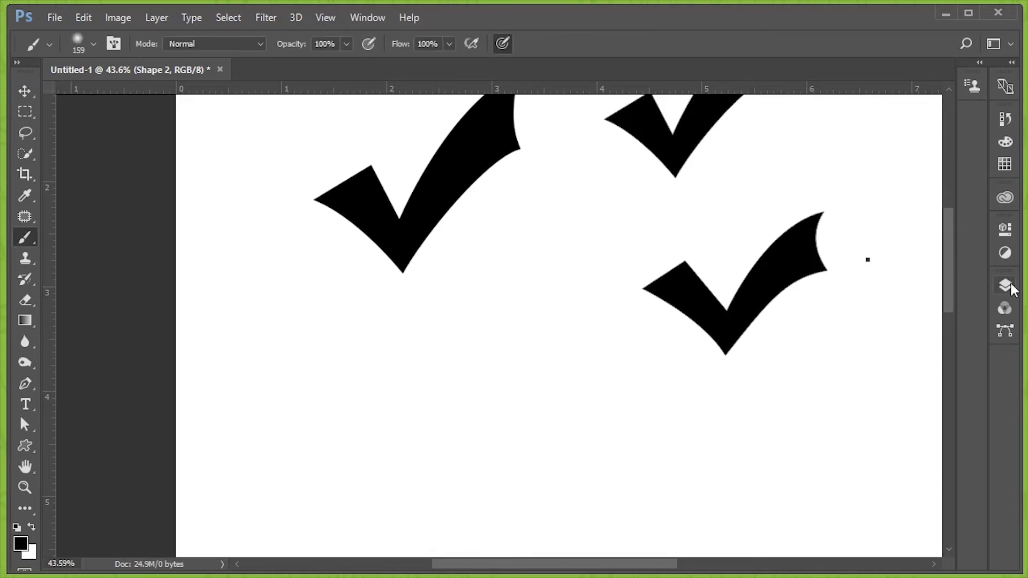
Step: Add a new empty layer in the Layers panel and shrink the brush for writing
left_click(1006, 286)
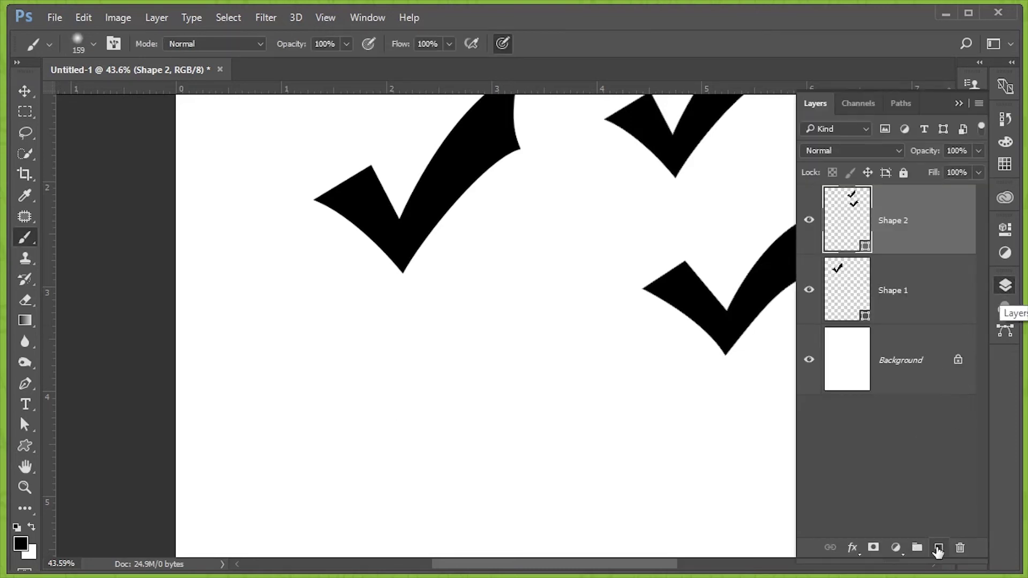
left_click(938, 548)
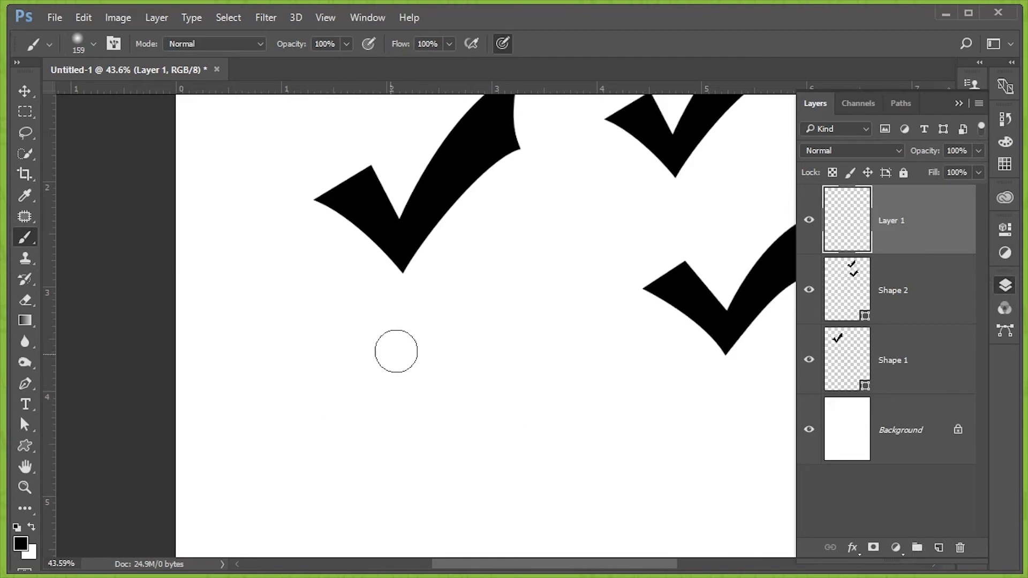
key("bracketleft")
key("bracketleft")
key("bracketleft")
key("Tab")
Step: Handwrite 'Pentool' and, on the line below, 'convert anchor' with the brush
mouse_move(240, 374)
left_mouse_down()
mouse_move(255, 421)
mouse_move(262, 394)
mouse_move(305, 397)
left_mouse_up()
mouse_move(317, 345)
left_mouse_down()
mouse_move(331, 377)
mouse_move(347, 354)
mouse_move(379, 344)
left_mouse_up()
left_click_drag(367, 317, 388, 358)
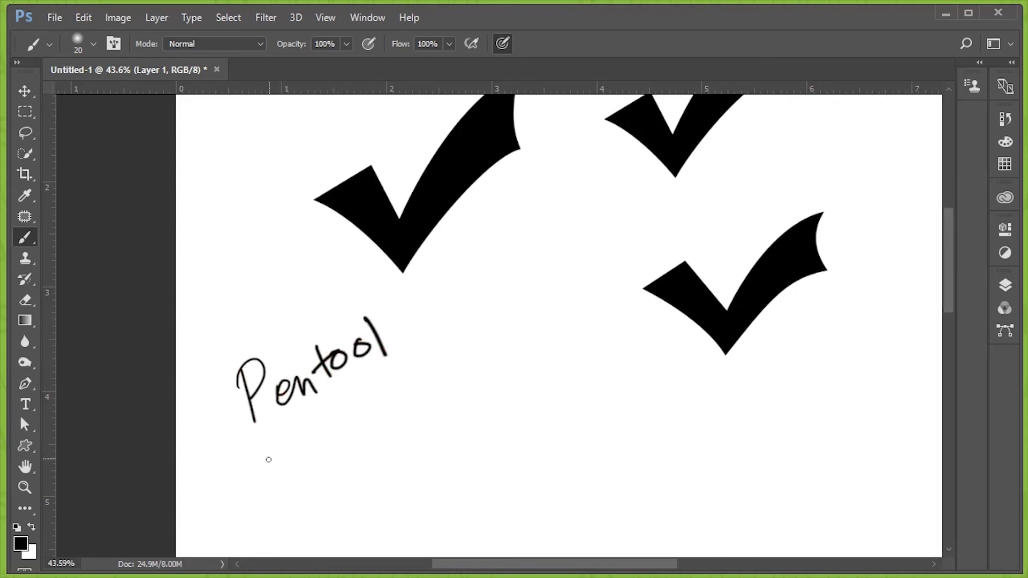
mouse_move(281, 450)
left_mouse_down()
mouse_move(291, 472)
mouse_move(290, 462)
left_mouse_up()
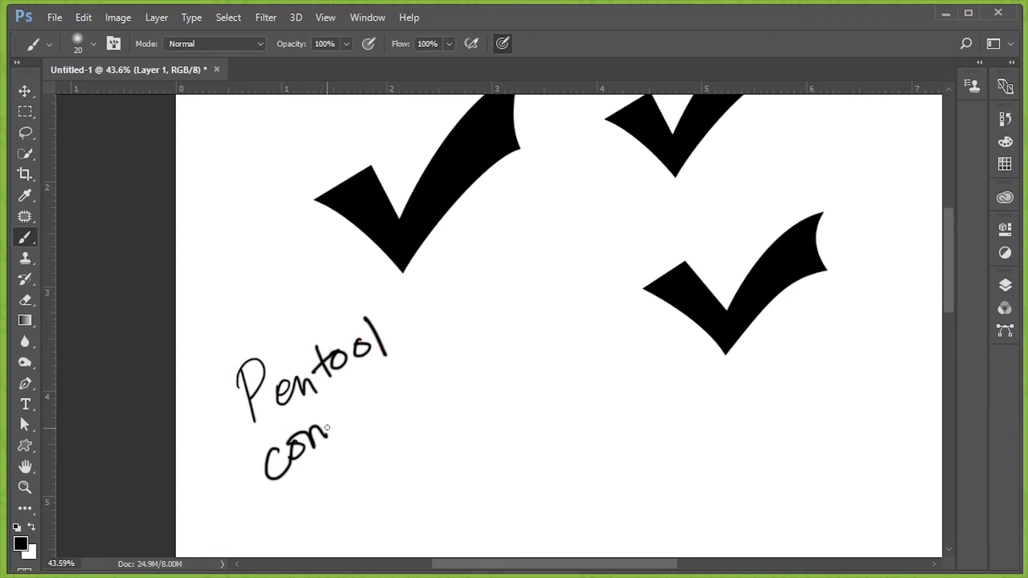
left_click_drag(350, 411, 384, 402)
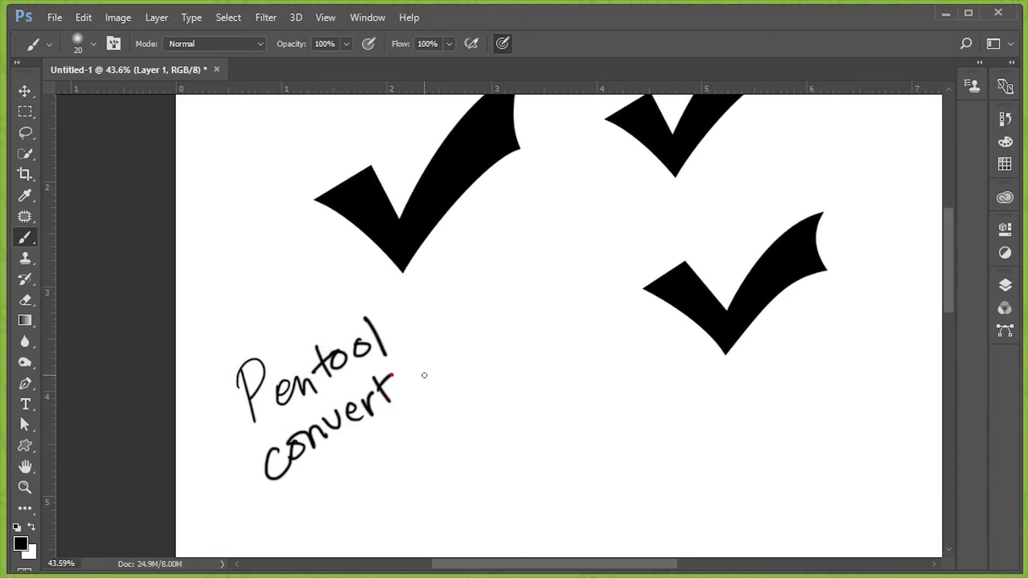
mouse_move(434, 365)
left_mouse_down()
mouse_move(418, 381)
mouse_move(486, 345)
mouse_move(502, 354)
left_mouse_up()
left_click_drag(506, 325, 517, 321)
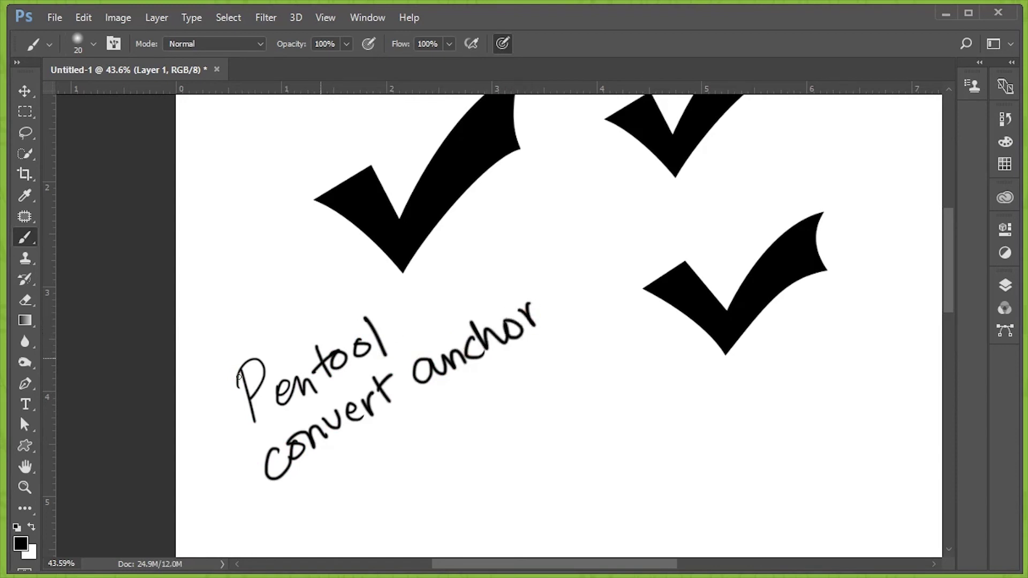
Step: Undo the handwritten word 'anchor' and the t crossbar, returning to the Brush
right_click(27, 385)
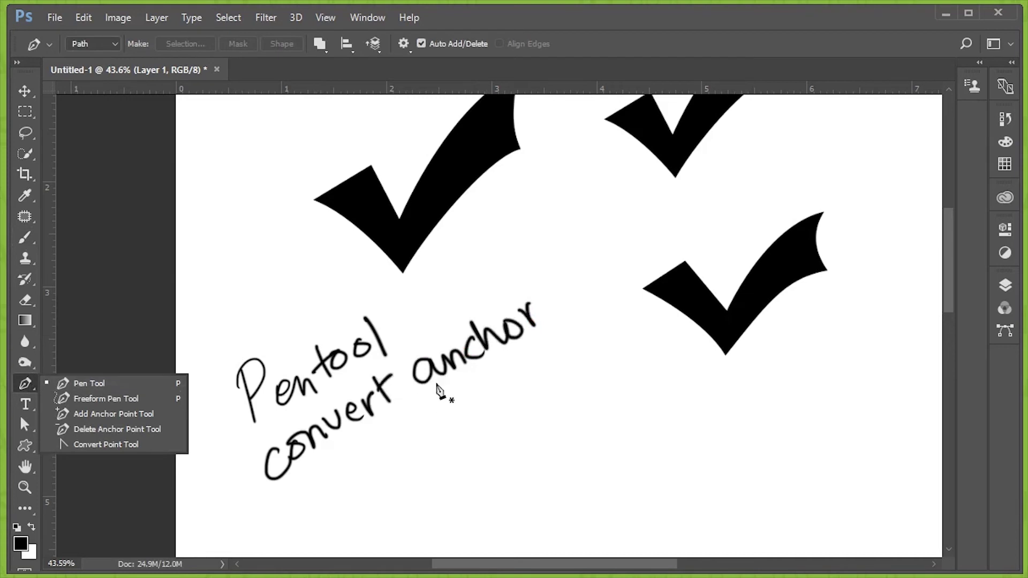
key("ctrl")
key("ctrl+z")
key("ctrl+z")
key("ctrl+z")
key("ctrl+z")
key("ctrl+z")
key("ctrl+alt+z")
key("ctrl+alt+z")
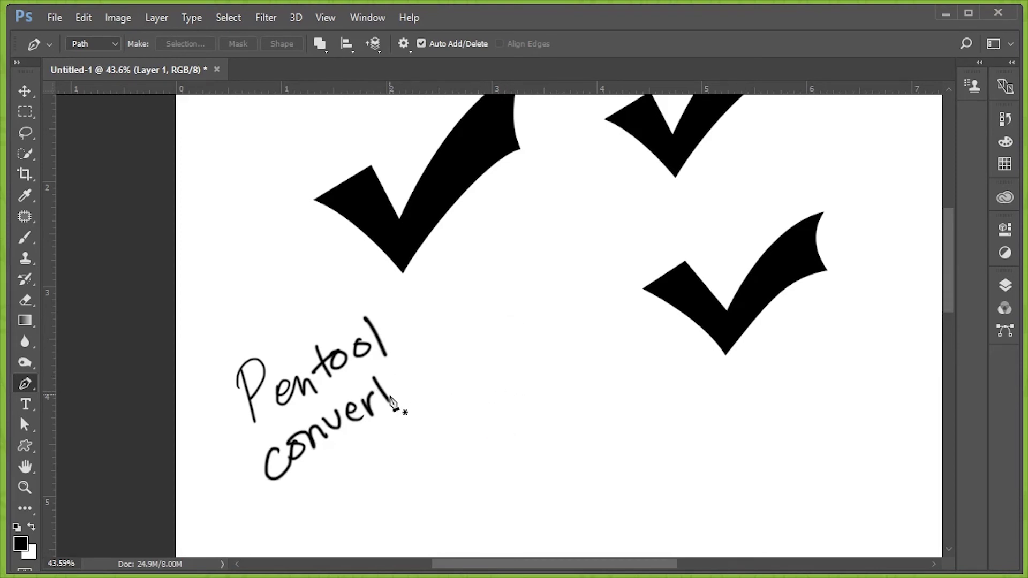
key("b")
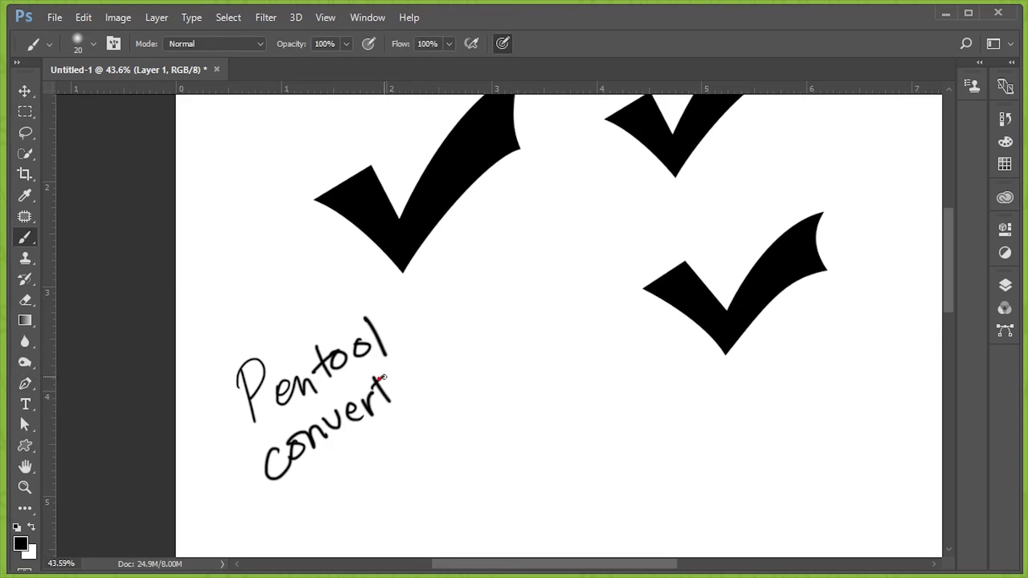
Step: Redraw the t crossbar and handwrite 'Point Tool' after 'convert'
left_click_drag(370, 383, 384, 376)
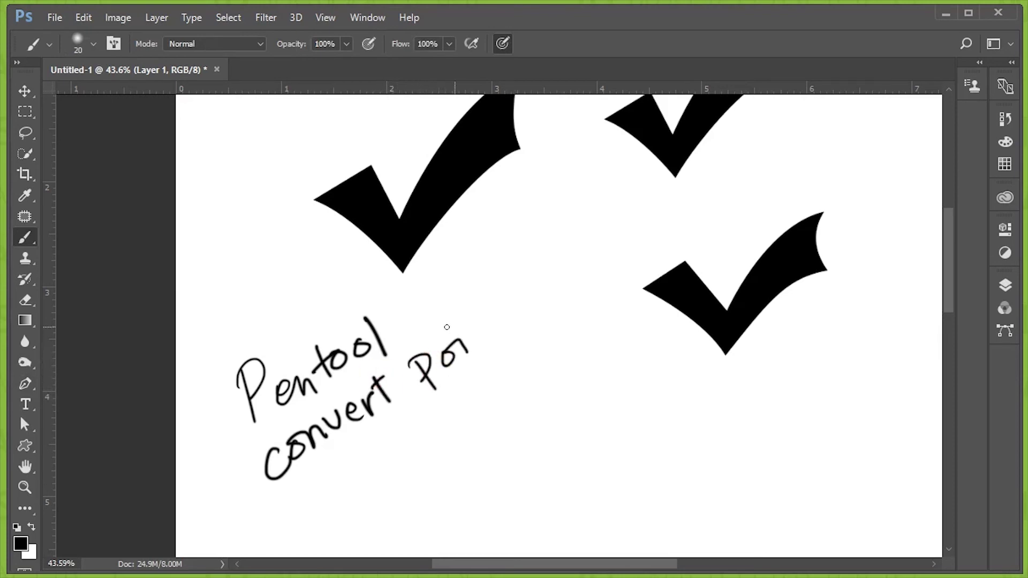
left_click_drag(470, 331, 485, 349)
left_click_drag(492, 306, 496, 330)
left_click_drag(485, 320, 503, 309)
mouse_move(549, 280)
left_mouse_down()
mouse_move(556, 296)
mouse_move(574, 284)
left_mouse_up()
left_click_drag(577, 245, 594, 277)
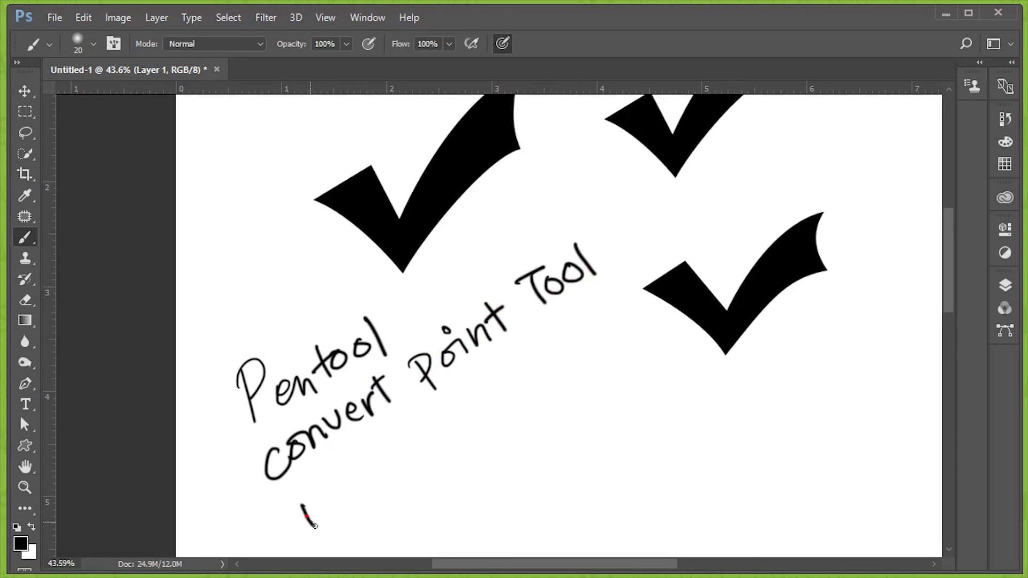
Step: Handwrite 'Direct selection tool' on a third line and frame the notes
left_click_drag(303, 504, 312, 529)
left_click_drag(301, 508, 315, 529)
mouse_move(463, 421)
left_mouse_down()
mouse_move(450, 448)
mouse_move(472, 434)
left_mouse_up()
mouse_move(479, 397)
left_mouse_down()
mouse_move(493, 422)
mouse_move(517, 395)
mouse_move(562, 385)
left_mouse_up()
mouse_move(563, 360)
left_mouse_down()
mouse_move(565, 371)
mouse_move(595, 359)
left_mouse_up()
left_click(536, 357)
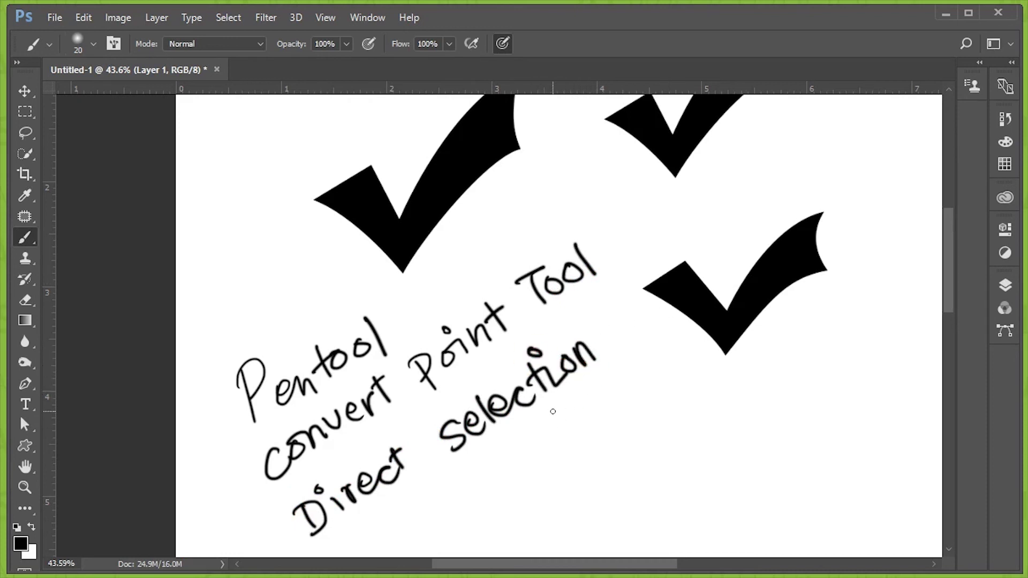
mouse_move(552, 405)
left_mouse_down()
mouse_move(562, 432)
mouse_move(573, 410)
left_mouse_up()
mouse_move(562, 402)
left_mouse_down()
mouse_move(575, 416)
mouse_move(601, 395)
left_mouse_up()
left_click_drag(604, 361, 630, 389)
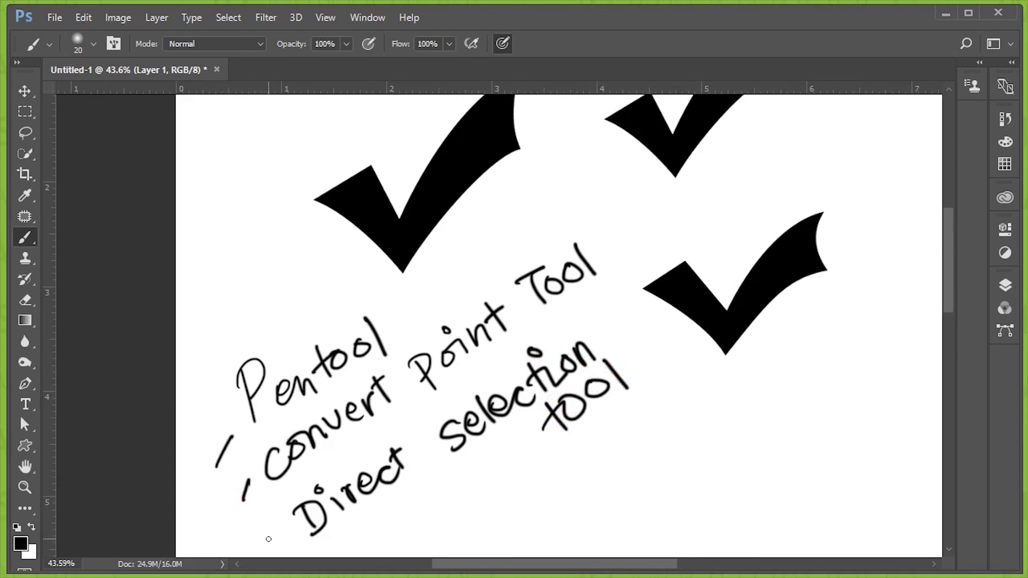
left_click_drag(673, 345, 631, 350)
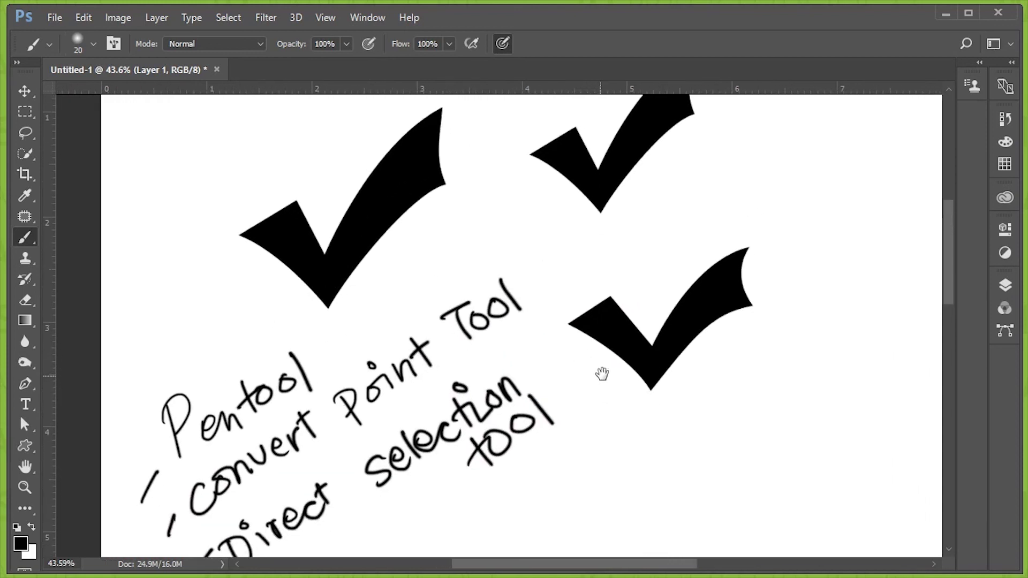
left_click_drag(625, 420, 603, 377)
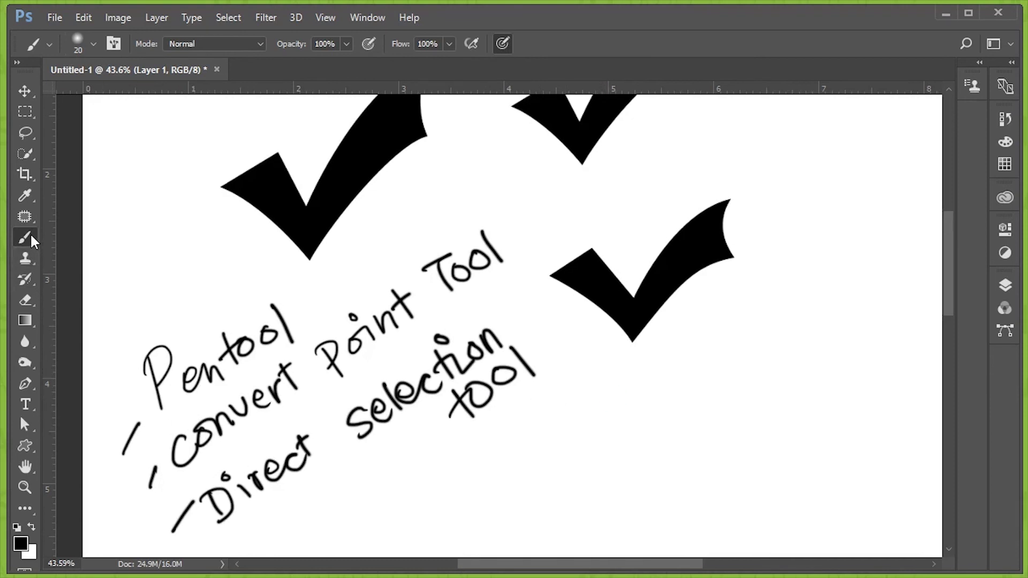
Step: Show the Pen tool flyout listing Freeform Pen, Add/Delete Anchor and Convert Point
right_click(26, 385)
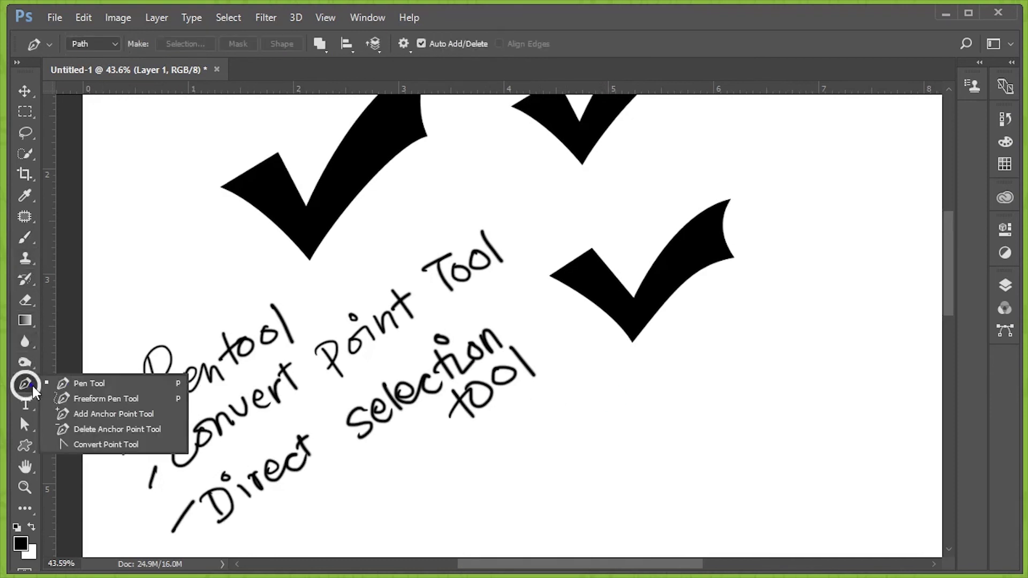